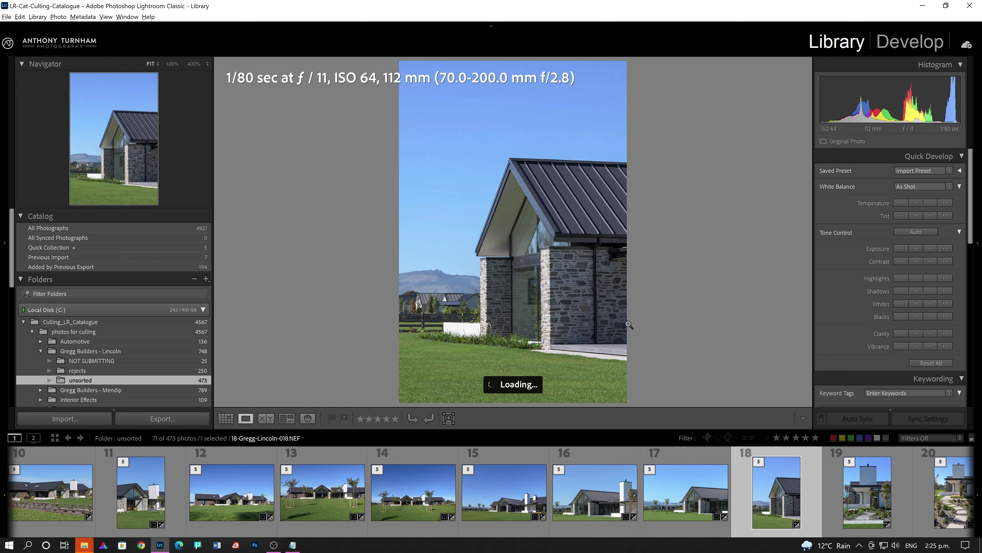
pyautogui.click(323, 491)
pyautogui.click(405, 491)
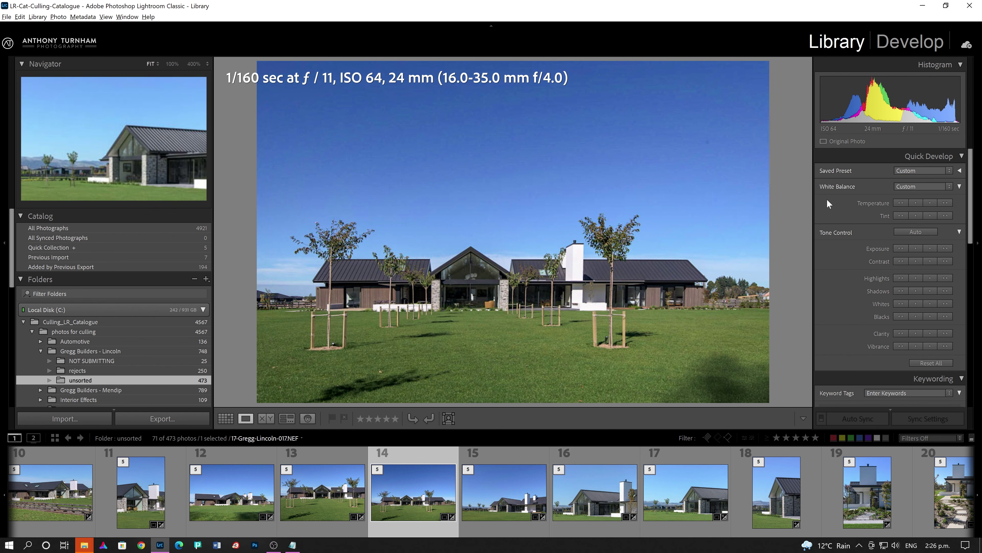
pyautogui.click(907, 44)
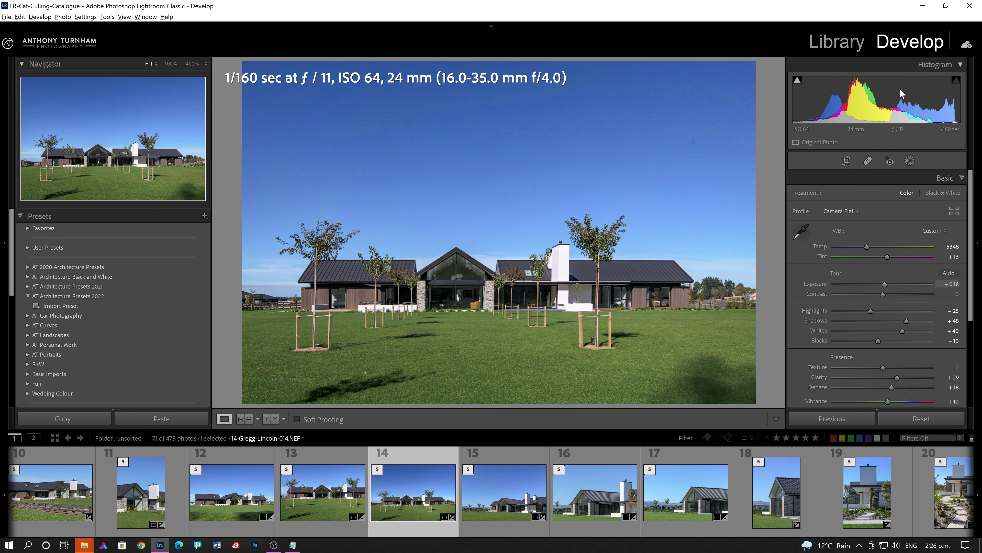
pyautogui.scroll(-5, 929, 331)
pyautogui.scroll(5, 905, 324)
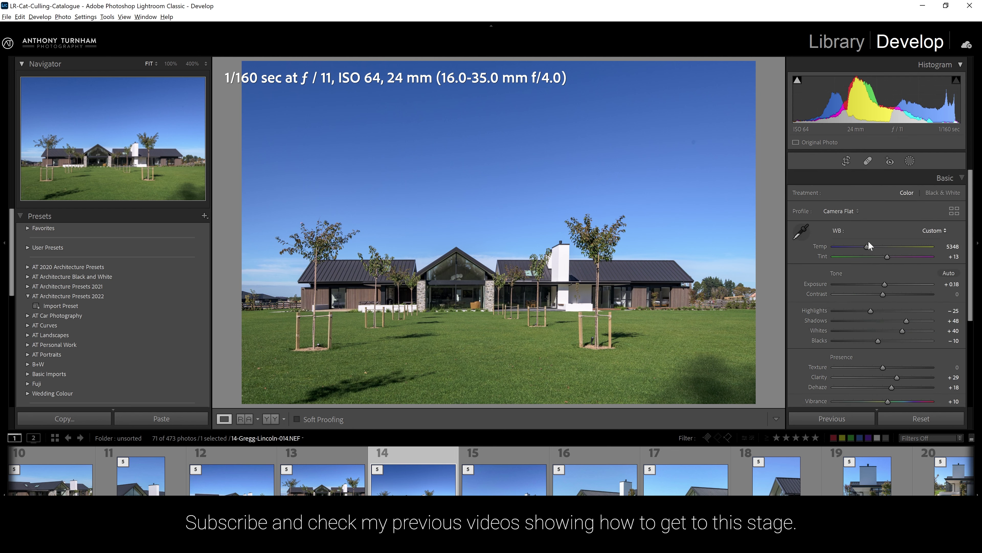
pyautogui.scroll(-4, 927, 309)
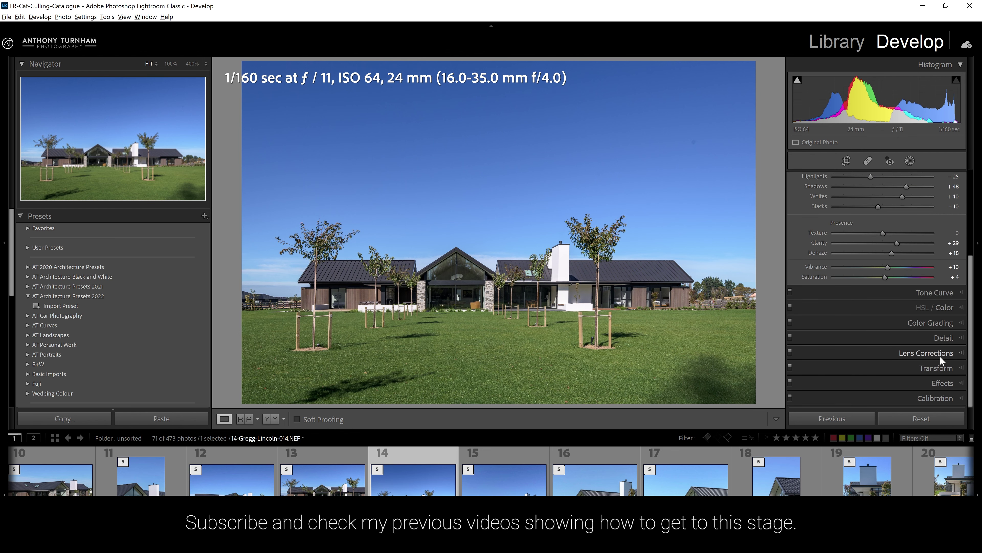
# Step: Check the photo's Lens Corrections and Transform settings, switching the Transform correction off and on to compare
pyautogui.click(935, 351)
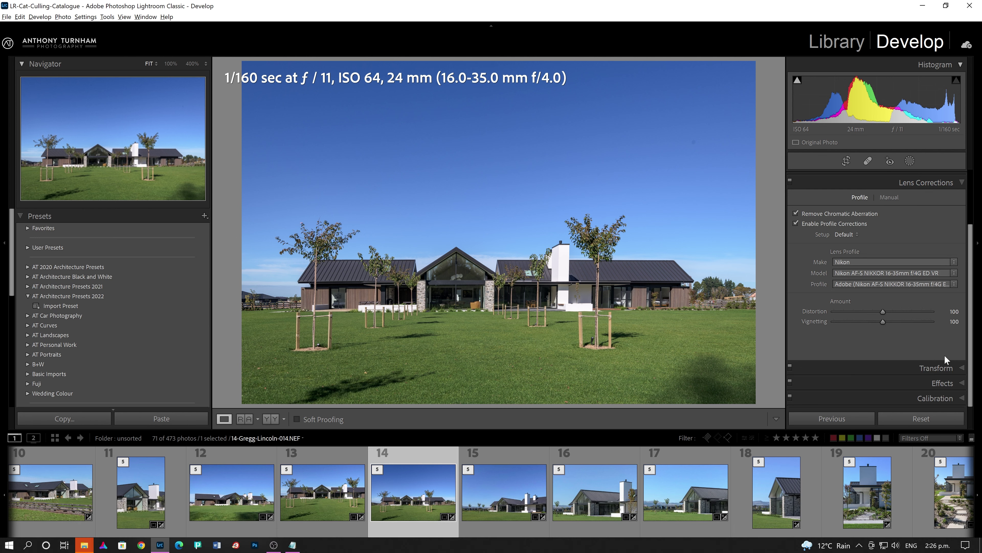
pyautogui.click(944, 367)
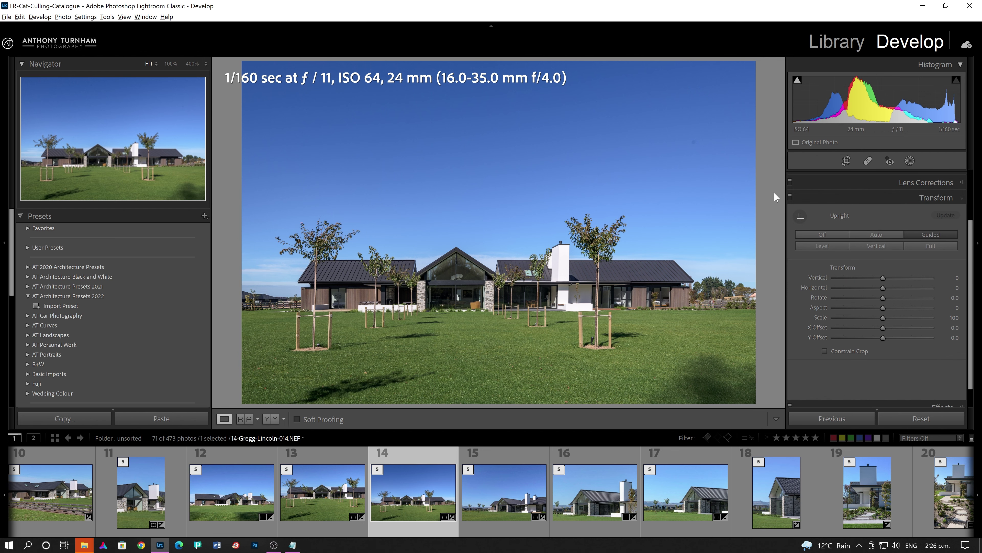
pyautogui.click(790, 195)
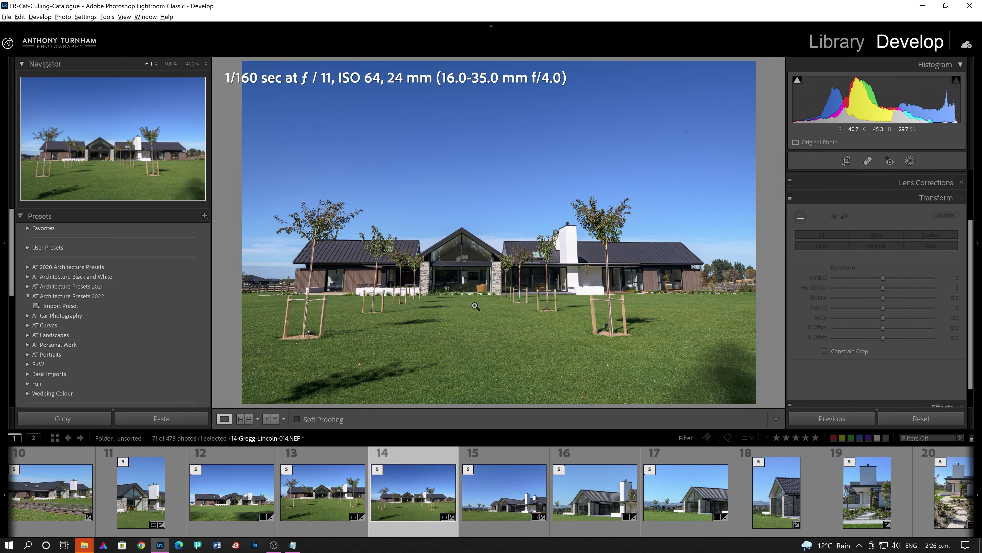
pyautogui.click(790, 198)
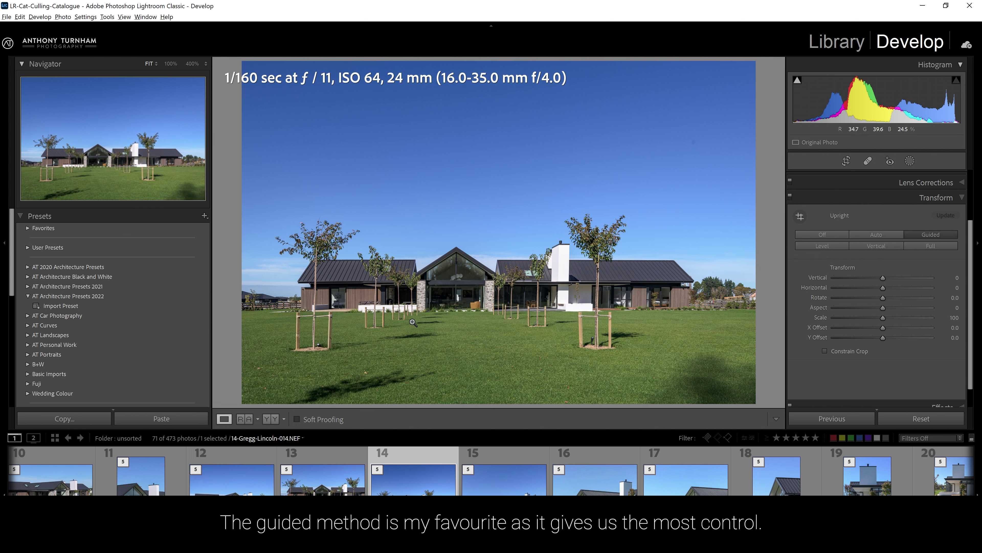
# Step: Inspect the lawn, trees and house frontage of photo 14 at 100% and return to the fitted view
pyautogui.click(410, 331)
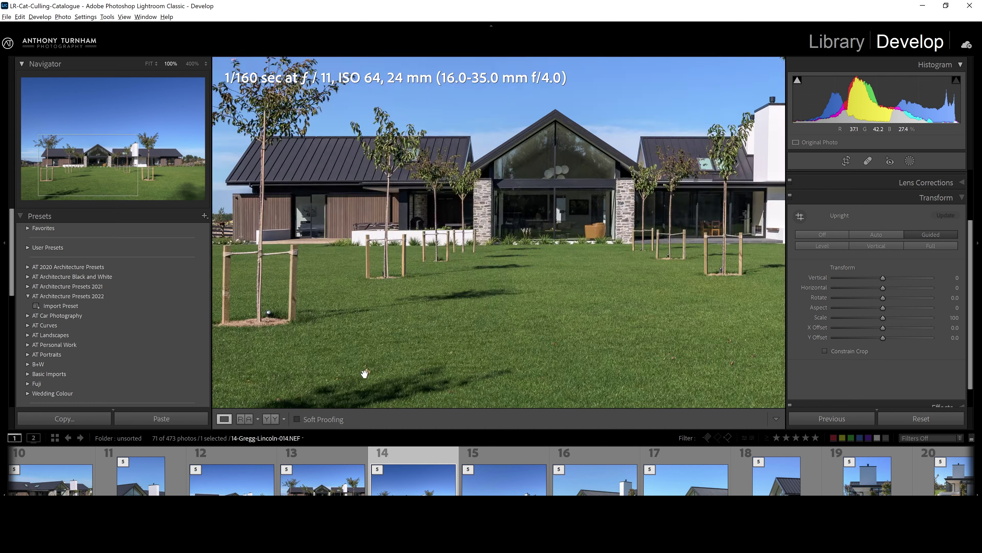
pyautogui.moveTo(391, 341); pyautogui.dragTo(473, 283)
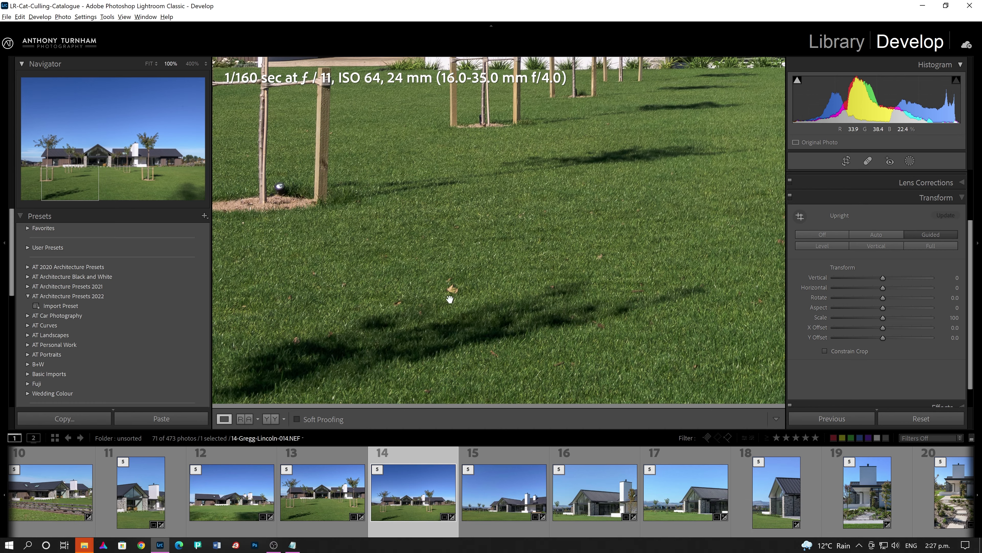
pyautogui.moveTo(590, 252); pyautogui.dragTo(455, 394)
pyautogui.moveTo(668, 235); pyautogui.dragTo(611, 295)
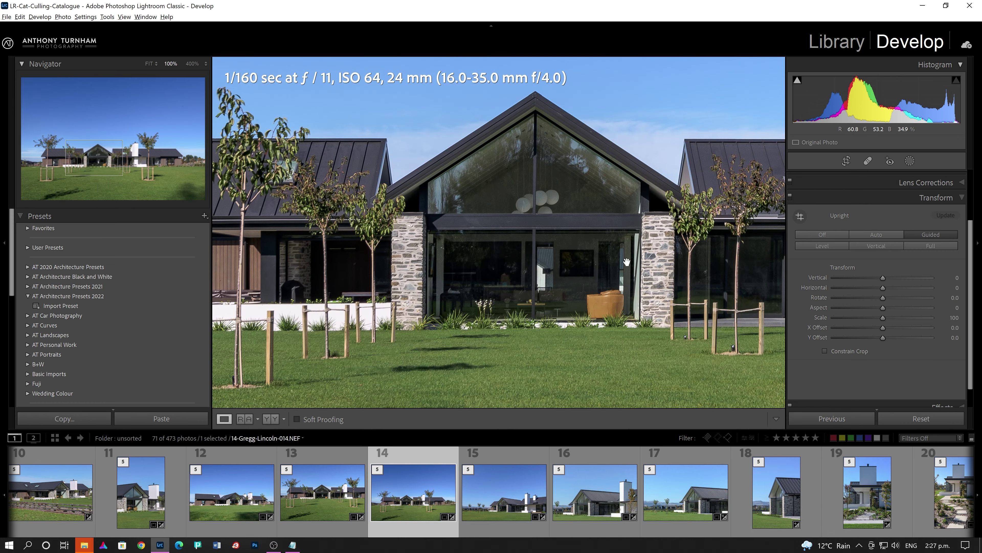
pyautogui.moveTo(639, 252); pyautogui.dragTo(592, 246)
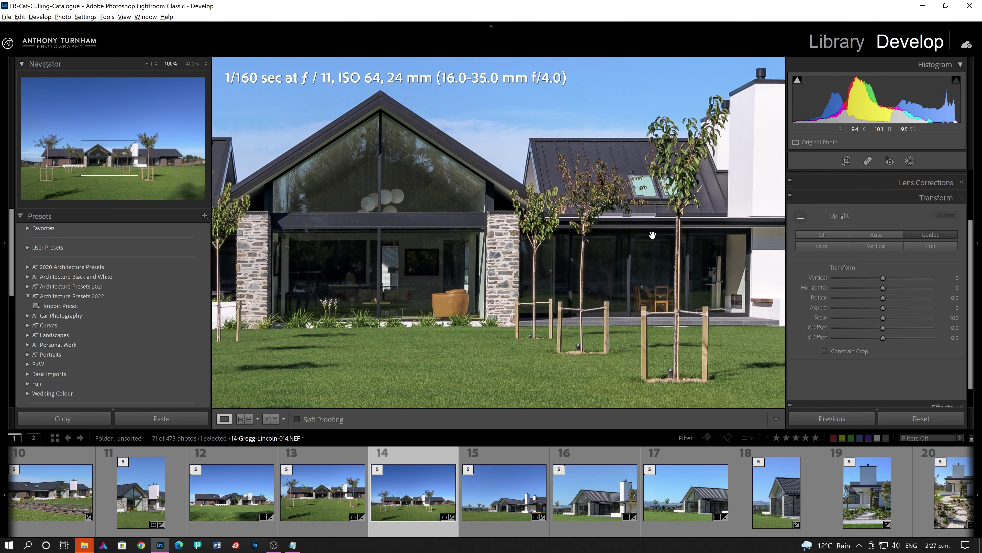
pyautogui.click(589, 280)
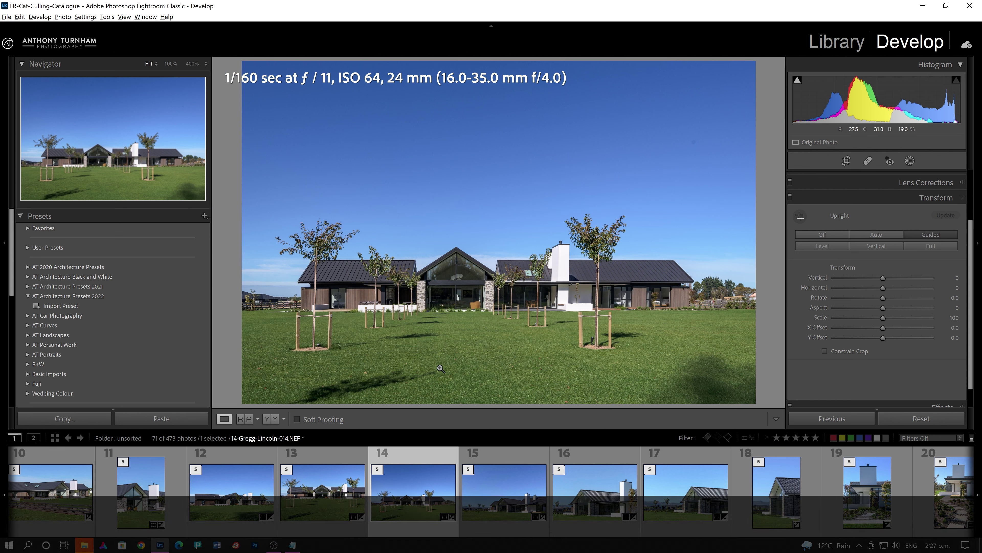
# Step: View photos 7 and 17 of the set in Develop and return to the Library grid
pyautogui.scroll(5, 504, 485)
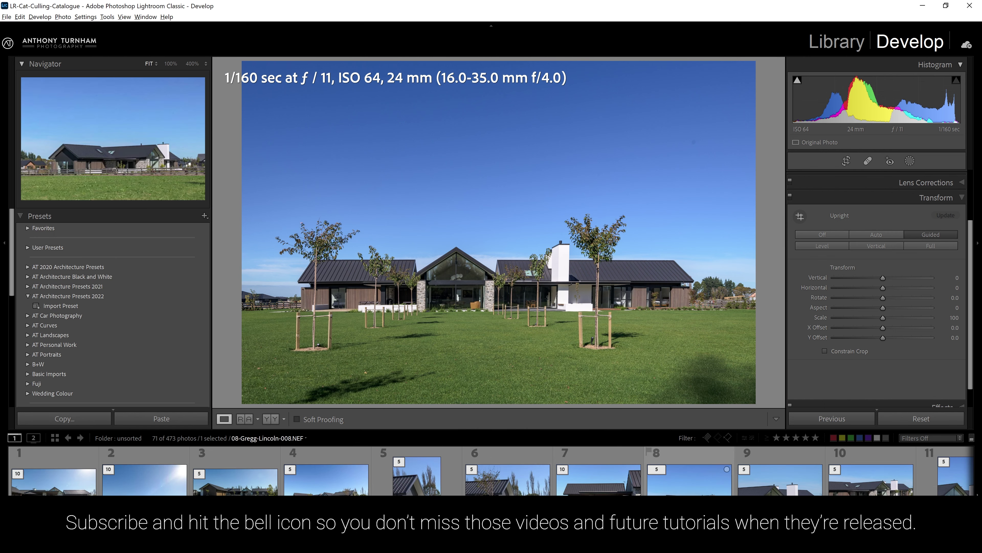
pyautogui.click(619, 512)
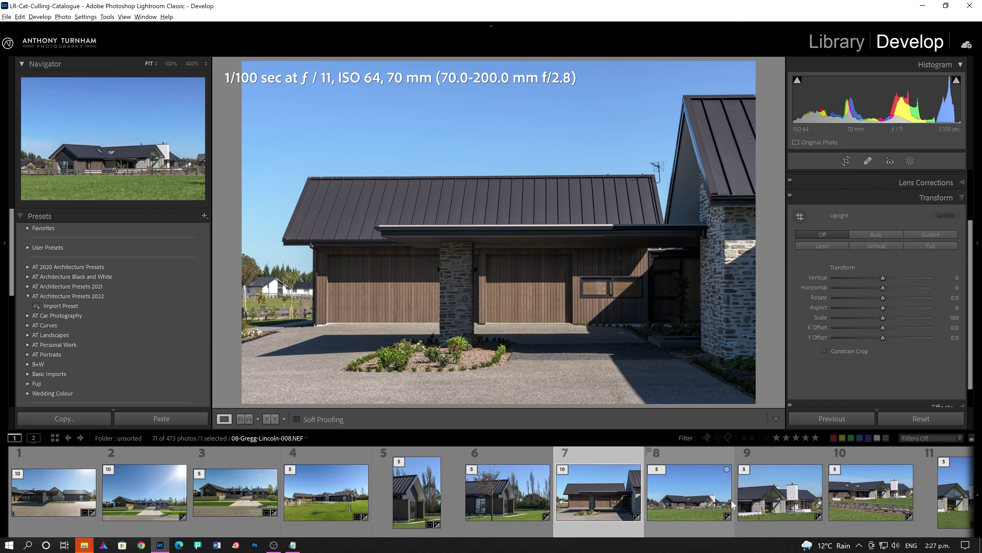
pyautogui.scroll(-5, 730, 501)
pyautogui.click(715, 493)
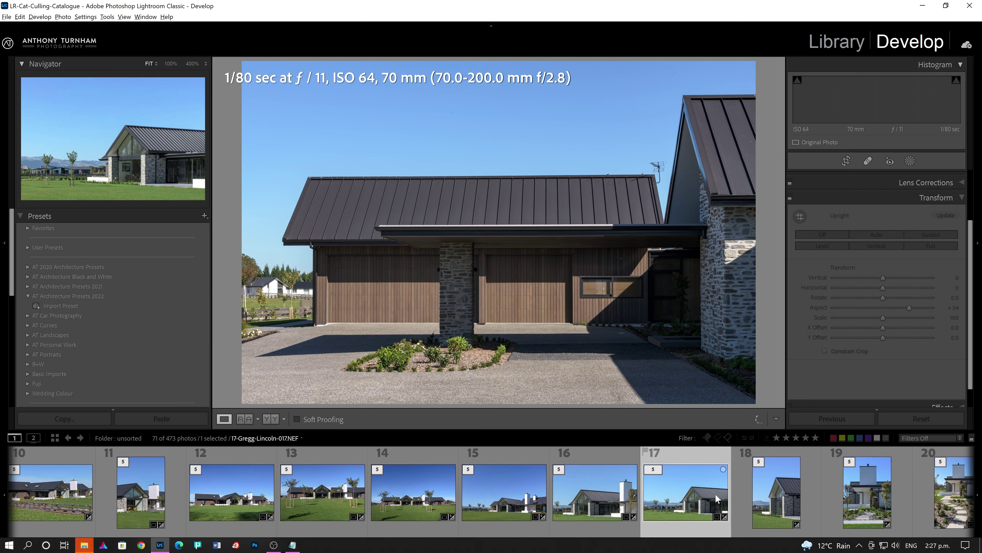
pyautogui.scroll(-1, 493, 497)
pyautogui.press('g')
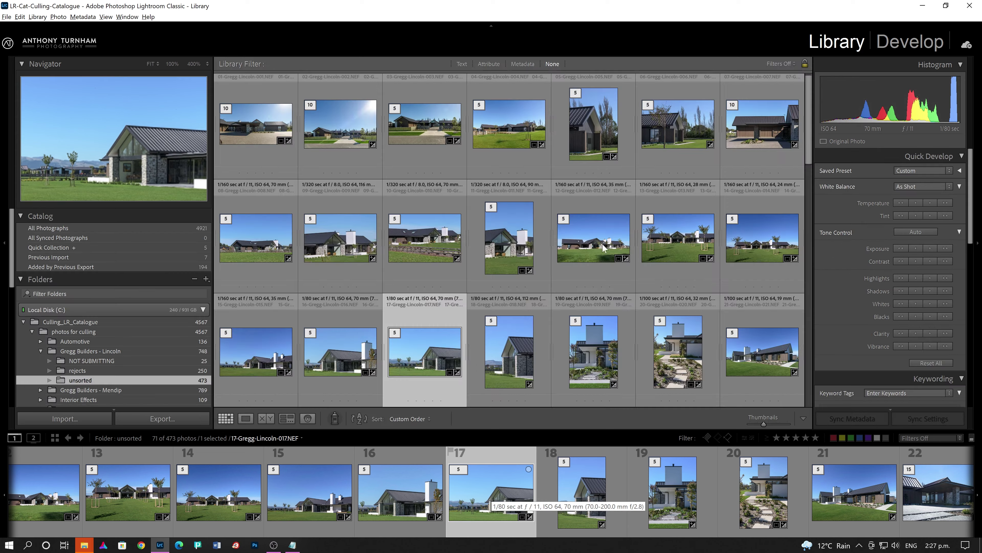
# Step: Enlarge the grid thumbnails to four per row, select the first photo and show its EXIF metadata
pyautogui.moveTo(811, 84)
pyautogui.mouseDown()
pyautogui.moveTo(828, 261)
pyautogui.moveTo(822, 385)
pyautogui.moveTo(811, 384)
pyautogui.moveTo(826, 264)
pyautogui.moveTo(823, 85)
pyautogui.mouseUp()
pyautogui.press('=')
pyautogui.click(307, 170)
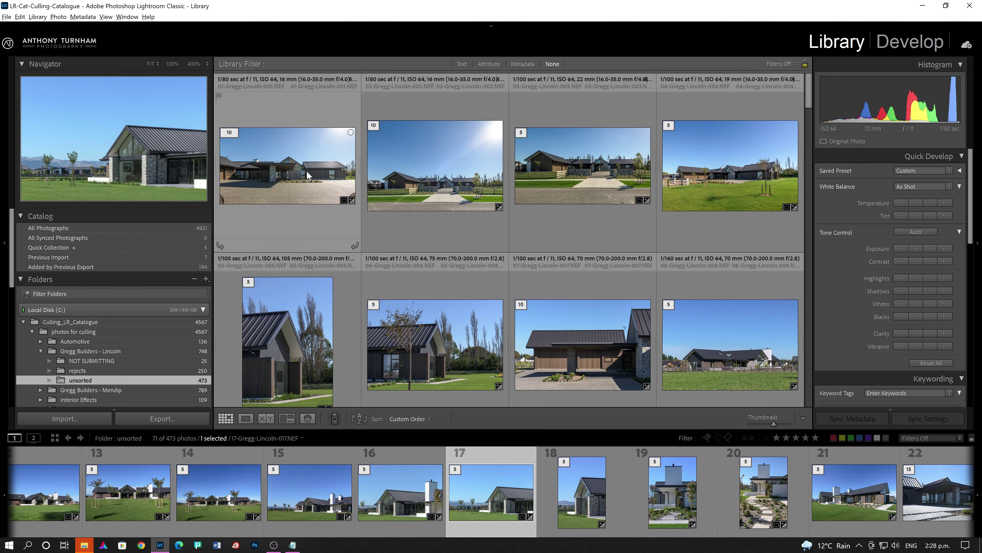
pyautogui.scroll(-3, 868, 242)
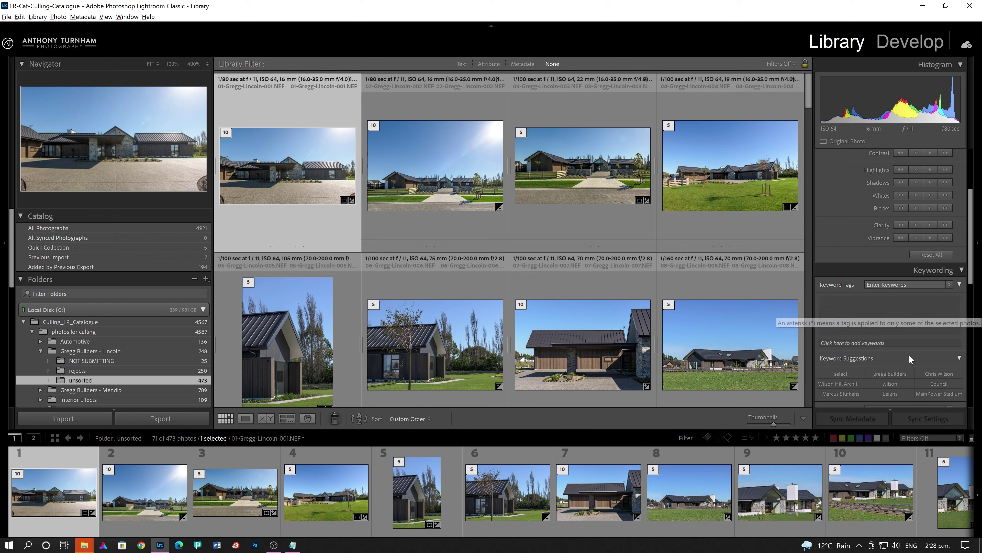
pyautogui.scroll(-5, 909, 354)
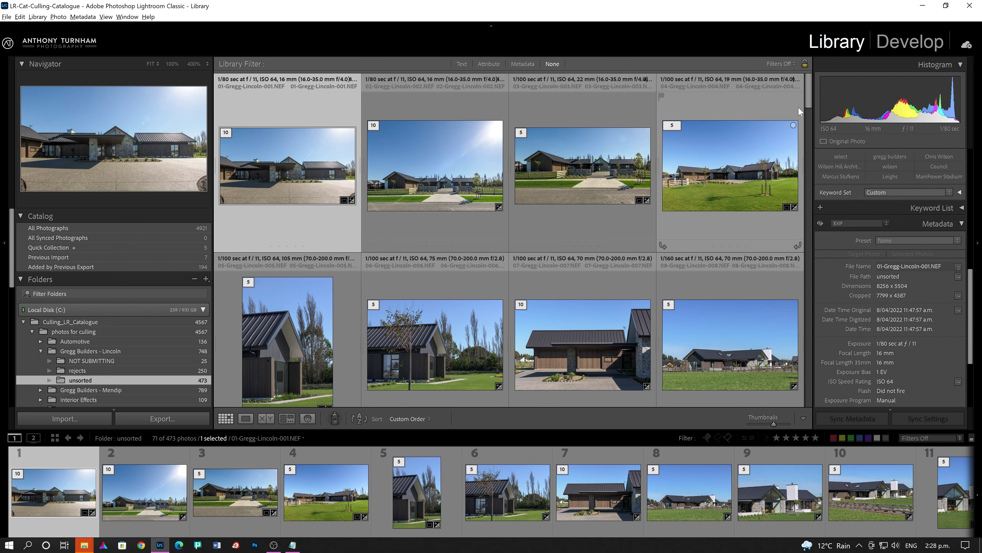
# Step: Look through the whole grid of exterior and interior photos from the first image to the last
pyautogui.press('End')
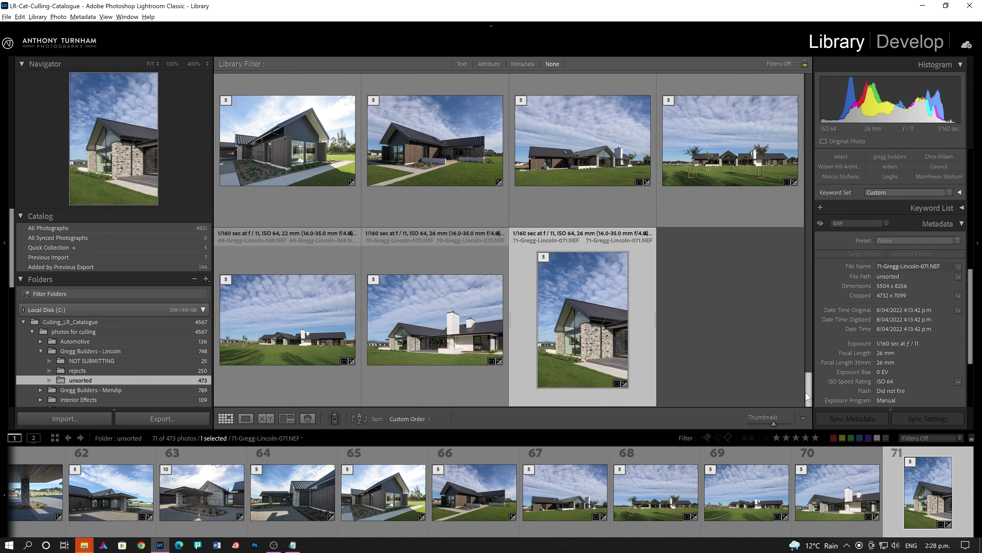
pyautogui.scroll(5, 774, 341)
pyautogui.moveTo(829, 331); pyautogui.dragTo(837, 83)
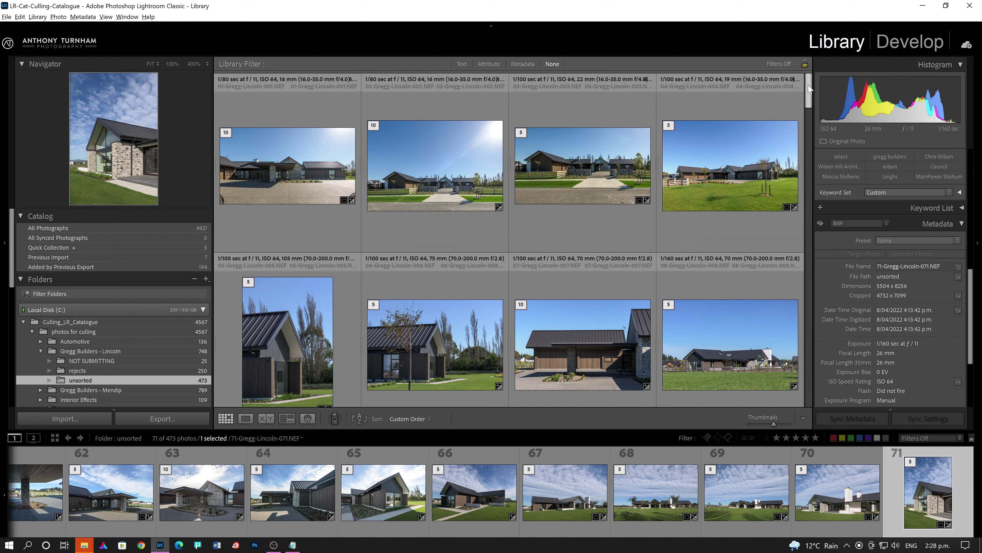
pyautogui.moveTo(809, 89); pyautogui.dragTo(821, 160)
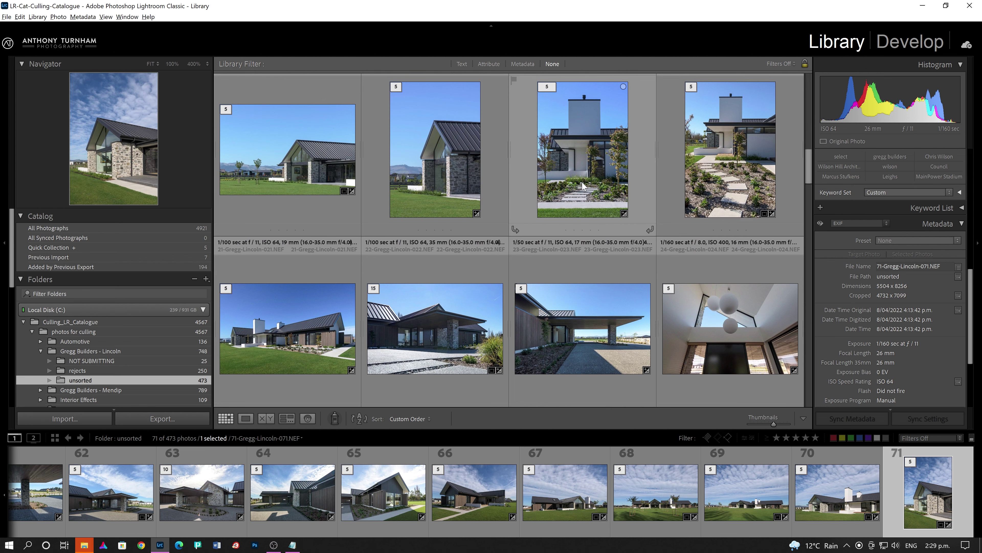
pyautogui.scroll(-3, 583, 186)
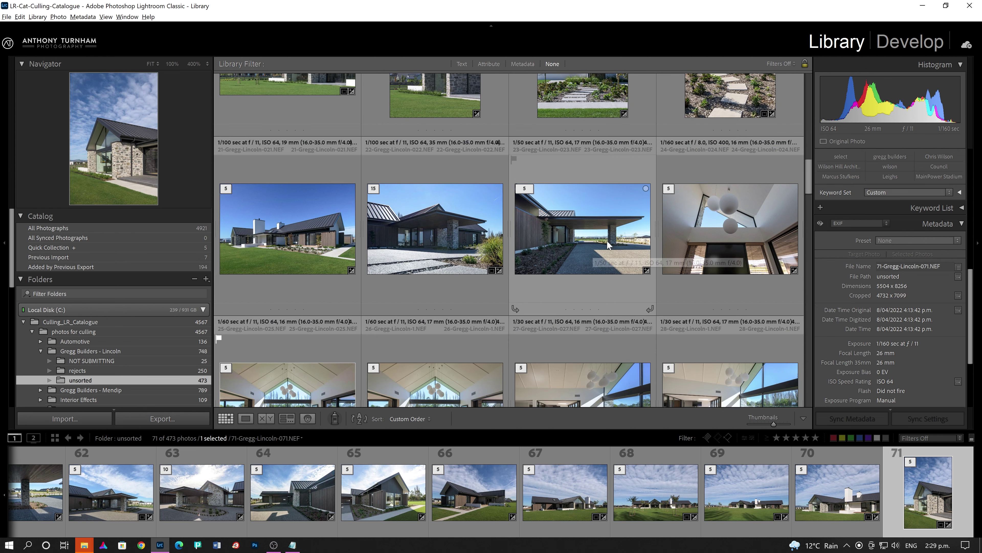
pyautogui.moveTo(811, 176); pyautogui.dragTo(826, 254)
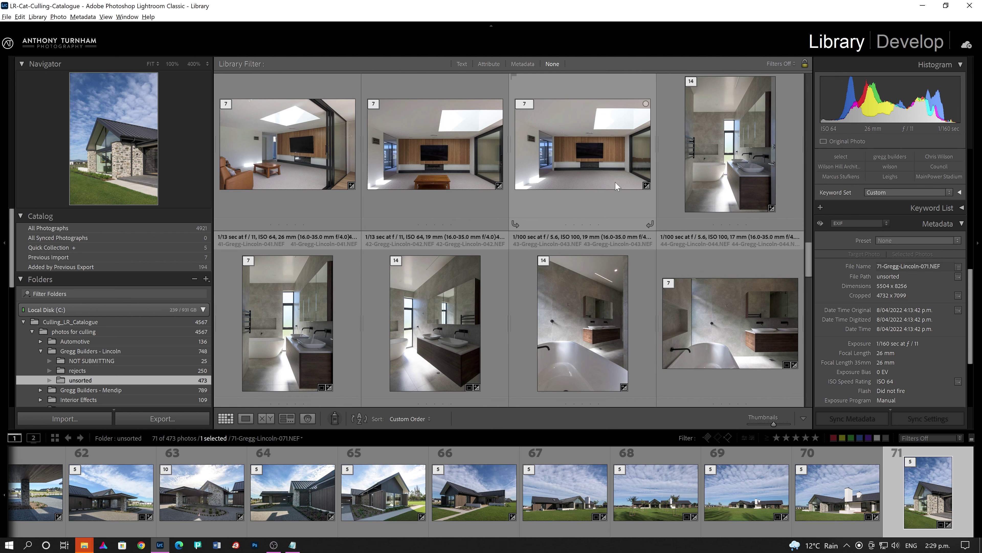
pyautogui.moveTo(808, 254); pyautogui.dragTo(811, 272)
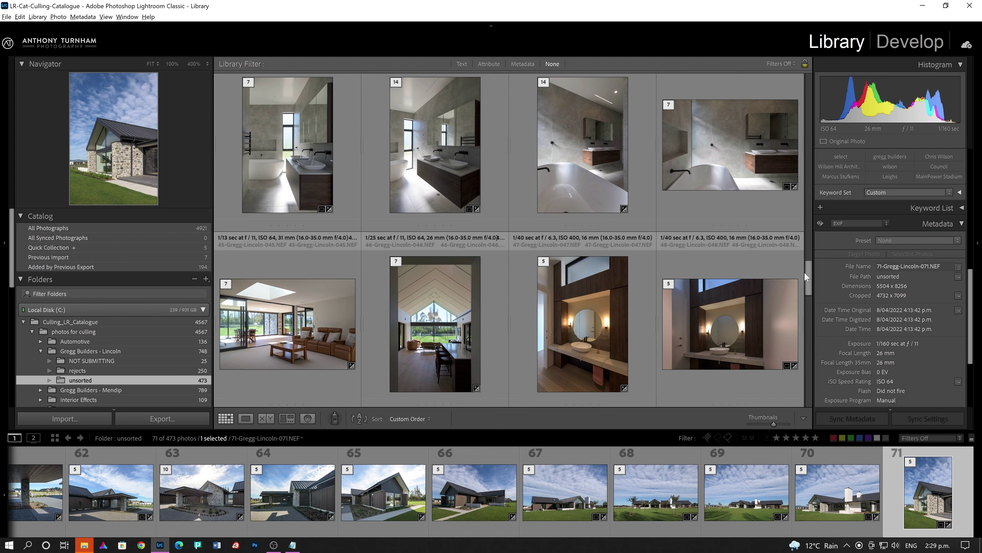
pyautogui.moveTo(811, 279); pyautogui.dragTo(820, 380)
pyautogui.scroll(-2, 753, 354)
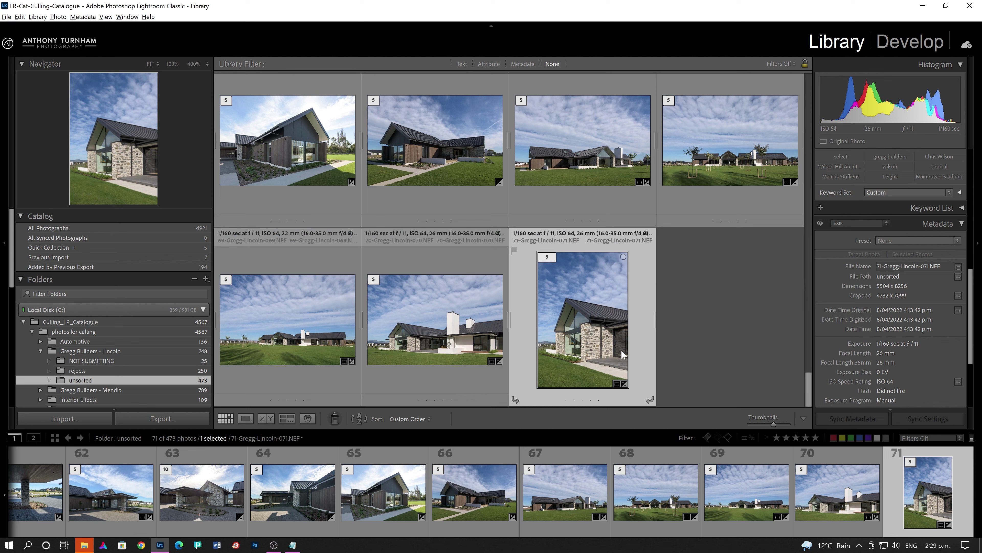
# Step: View photo 66 of the dark-roofed house enlarged in Loupe view and return to the grid
pyautogui.click(738, 309)
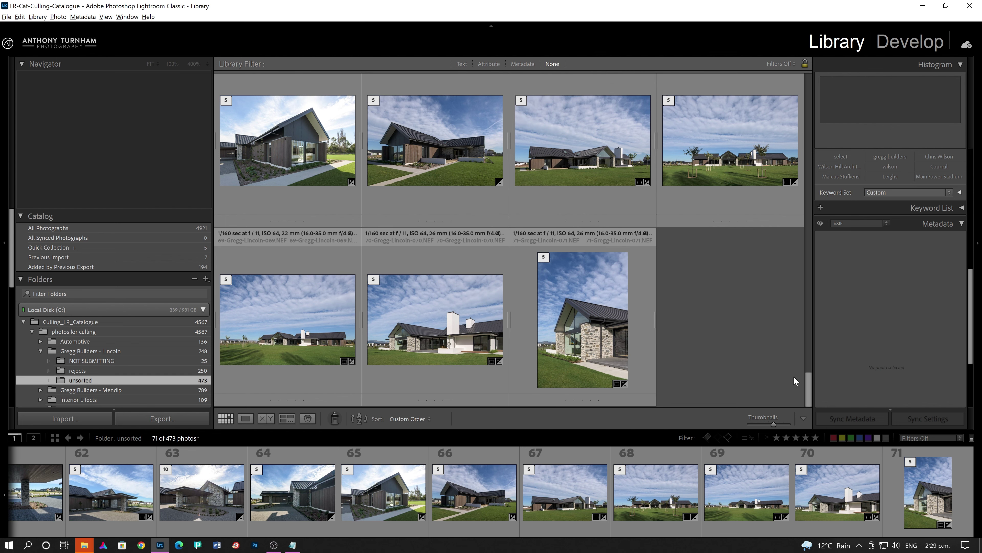
pyautogui.doubleClick(428, 139)
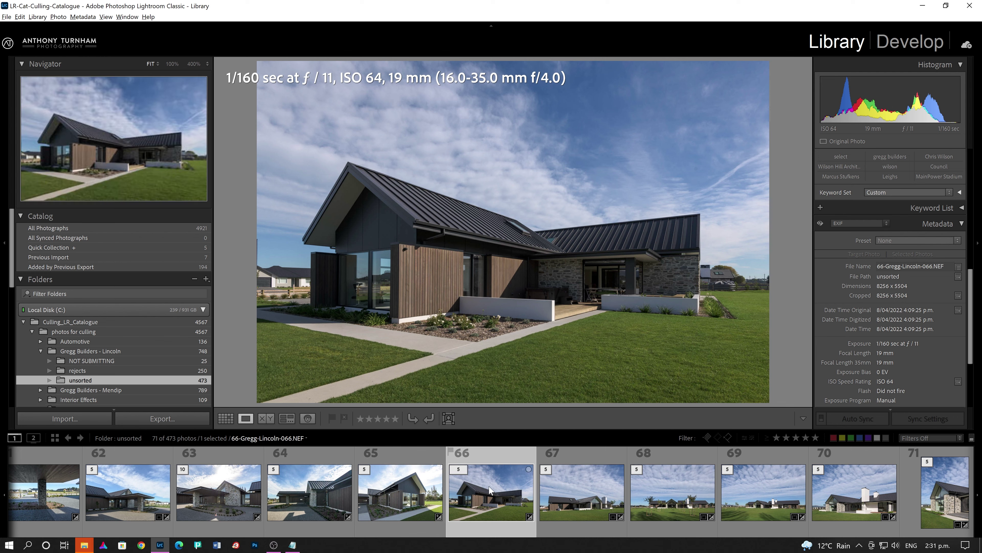
pyautogui.press('g')
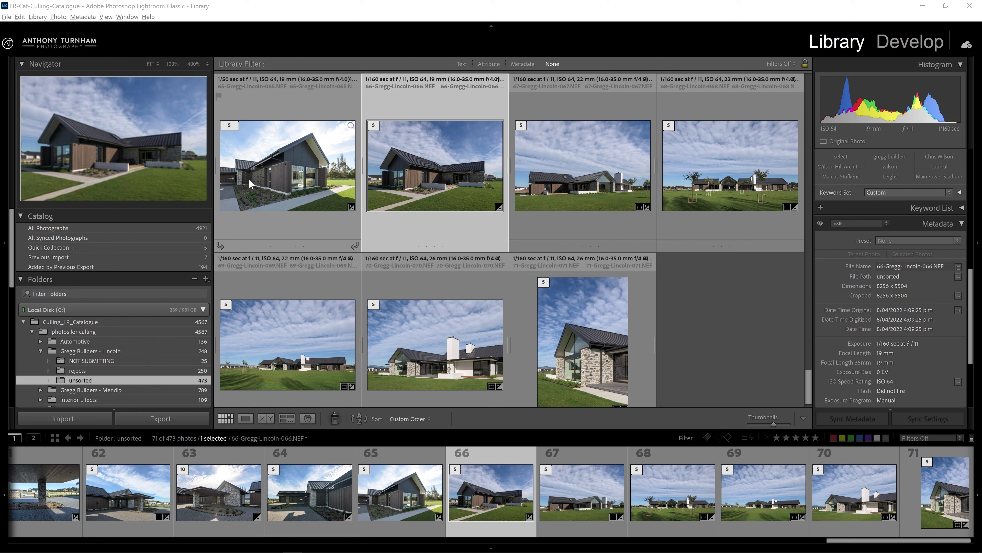
# Step: Restore down the Lightroom window to reveal the client's Notepad list and put each requested photo number on its own line
pyautogui.click(946, 5)
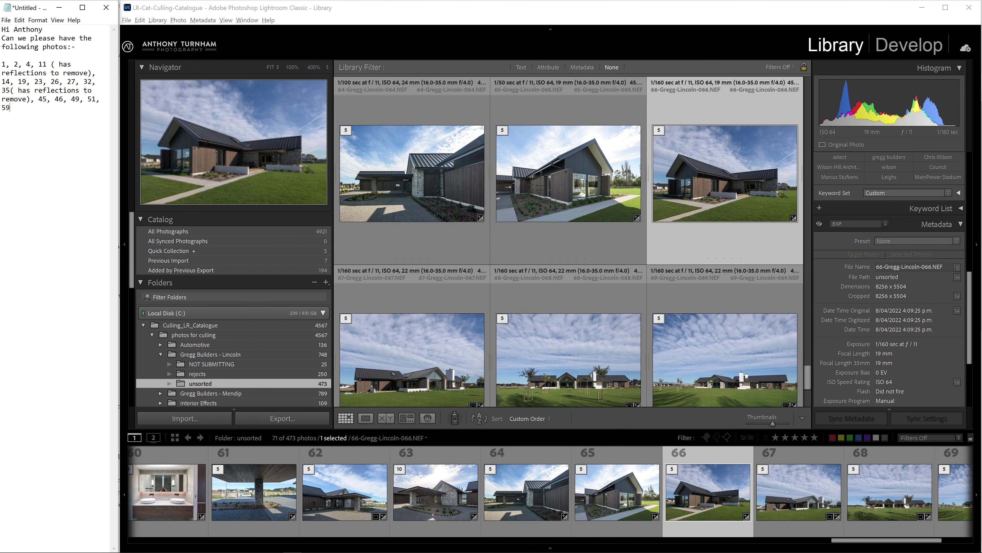
pyautogui.hotkey('ctrl', 'a')
pyautogui.press('Right')
pyautogui.click(9, 64)
pyautogui.press('Delete')
pyautogui.press('Return')
pyautogui.press('Right')
pyautogui.press('Right')
pyautogui.press('Delete')
pyautogui.press('Return')
pyautogui.press('Right')
pyautogui.press('Right')
pyautogui.press('Delete')
pyautogui.press('Return')
pyautogui.press('Delete')
pyautogui.press('Delete')
pyautogui.press('Return')
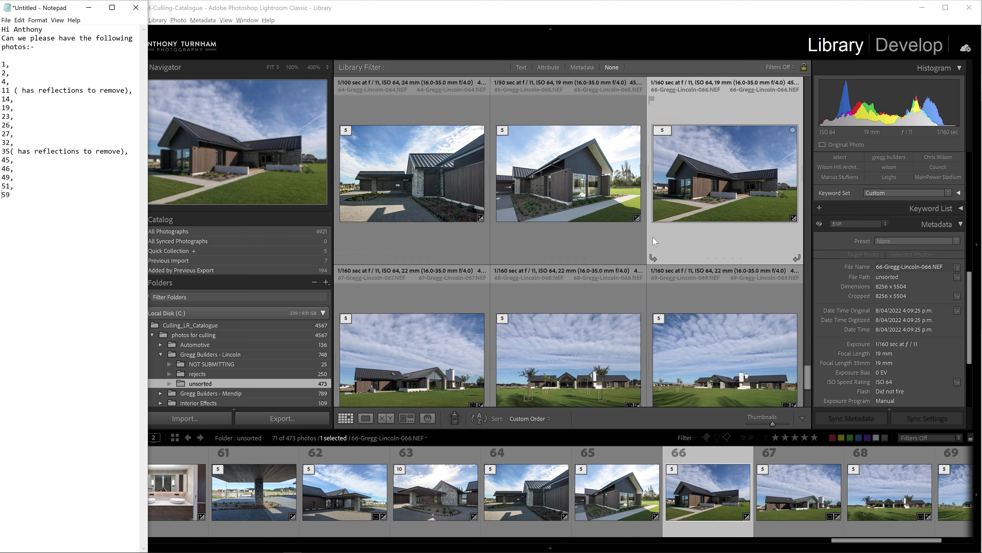
# Step: Return to the first photos in the grid and set the Painter tool to apply the keyword Select
pyautogui.scroll(5, 606, 233)
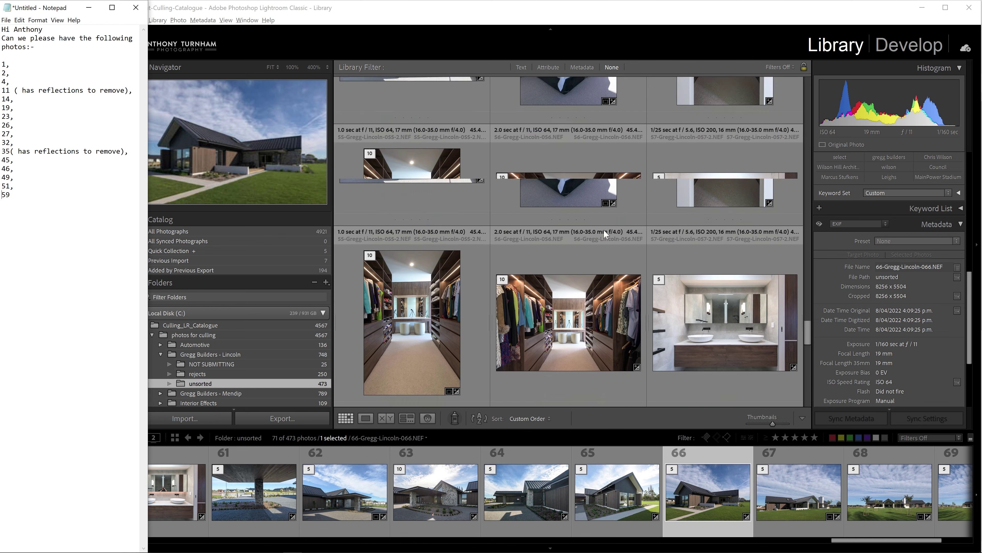
pyautogui.scroll(15, 605, 232)
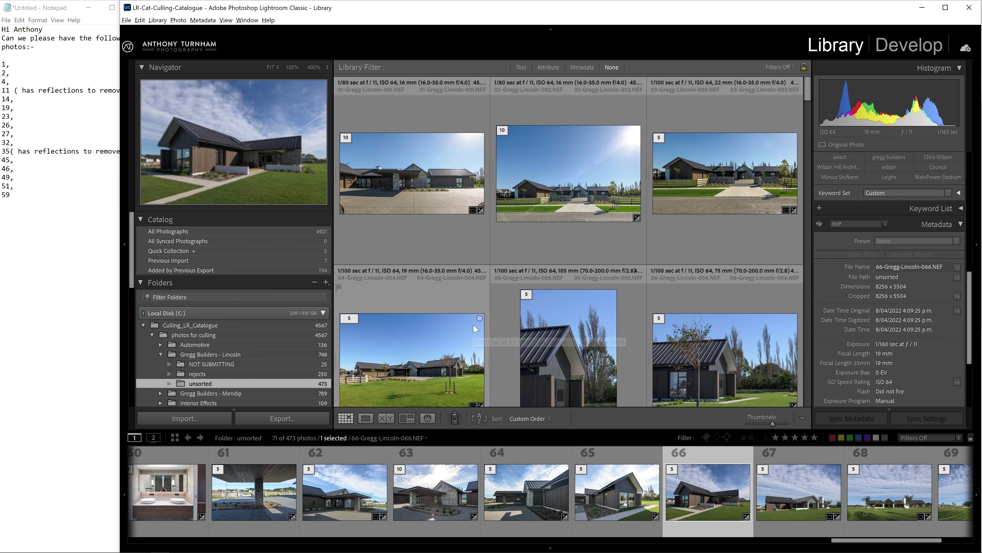
pyautogui.click(454, 417)
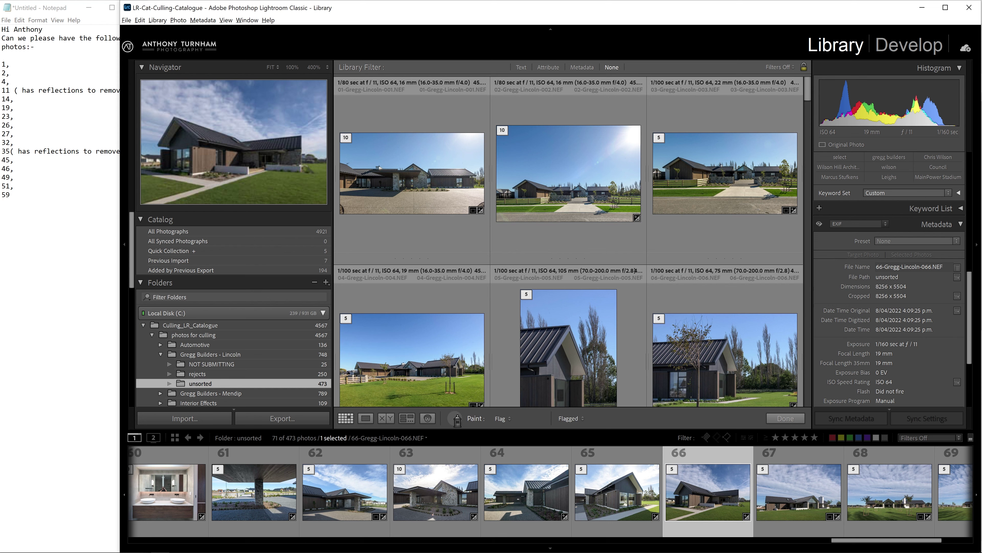
pyautogui.click(495, 429)
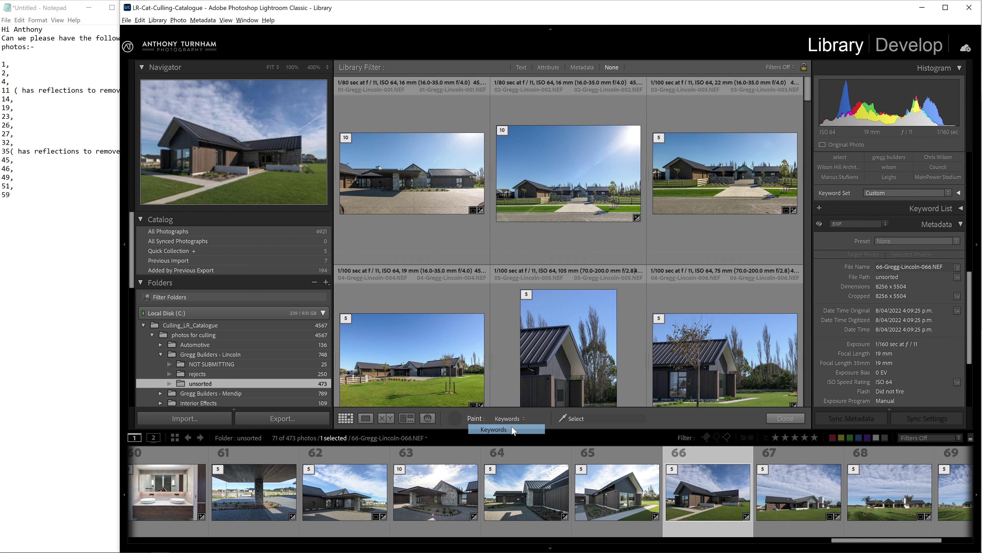
pyautogui.click(603, 418)
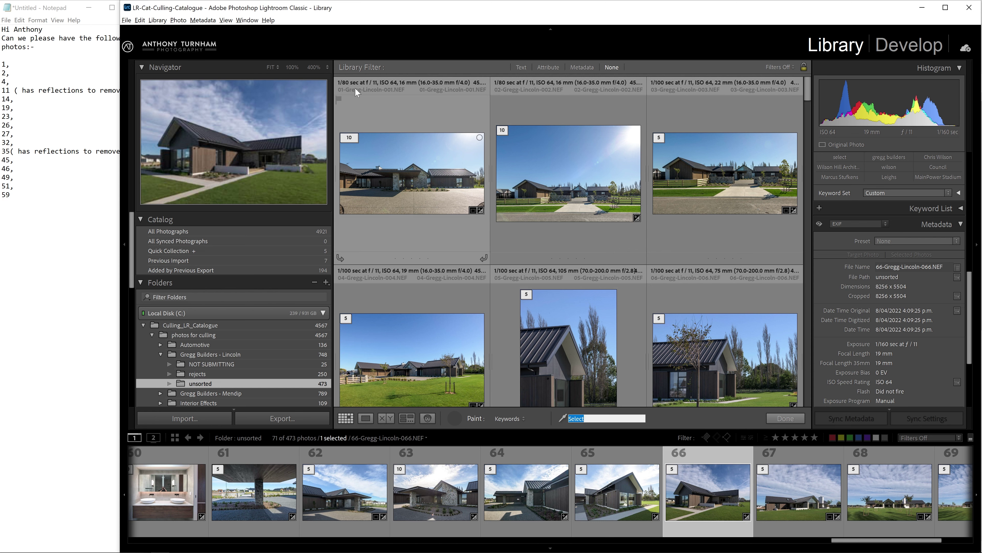
# Step: Paint the Select keyword onto photos 1, 2 and 4
pyautogui.click(394, 181)
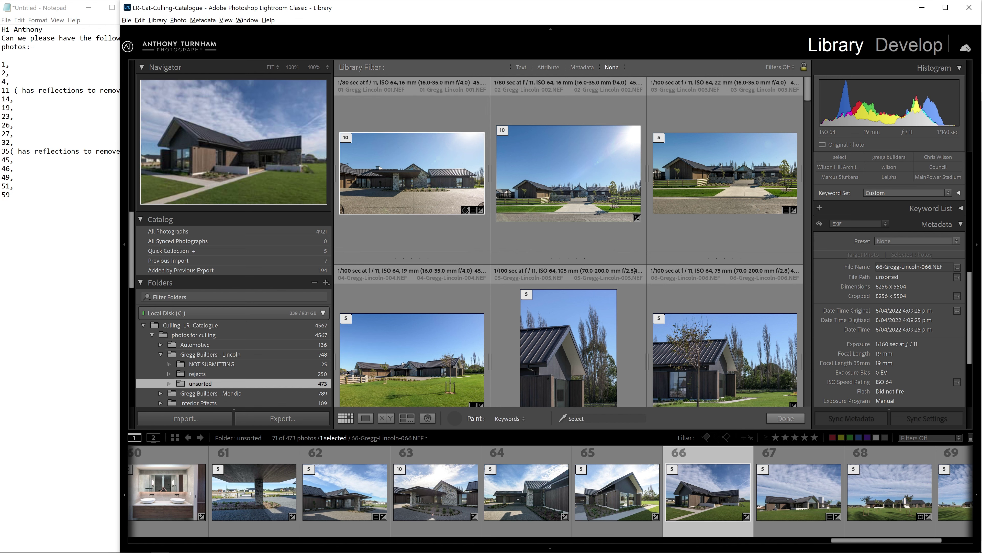
pyautogui.click(561, 182)
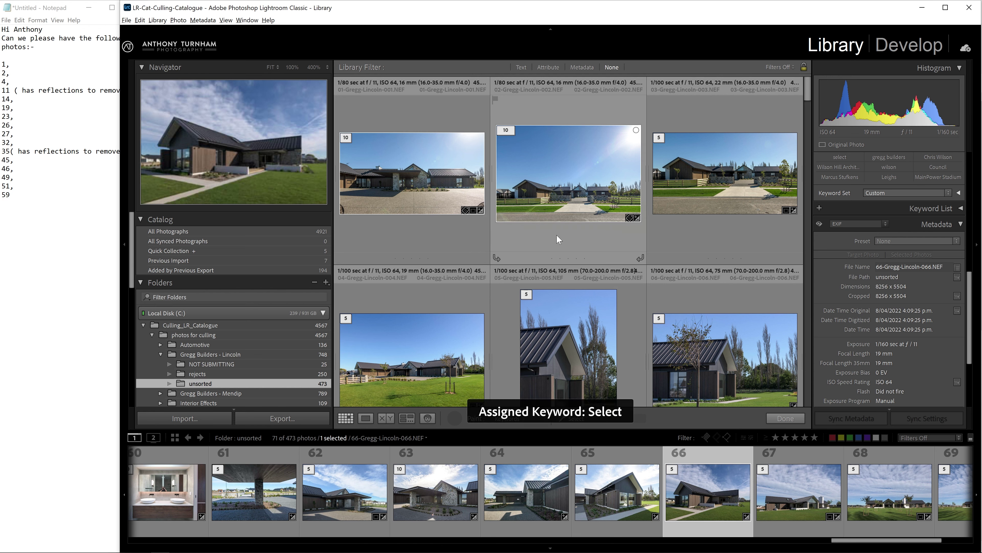
pyautogui.click(408, 359)
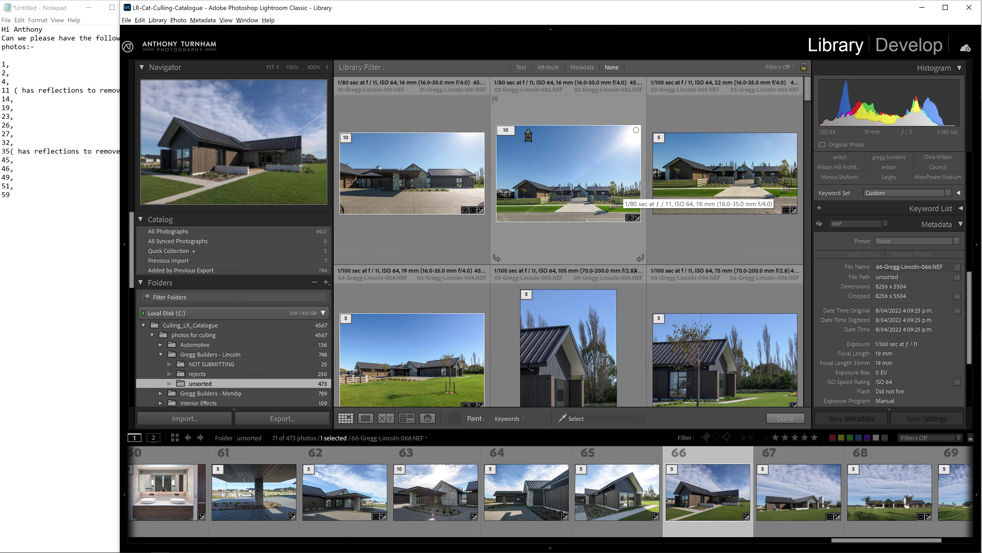
# Step: Expand the stack of photo 66 to view its bracketed exposures and collapse it again
pyautogui.scroll(-3, 709, 267)
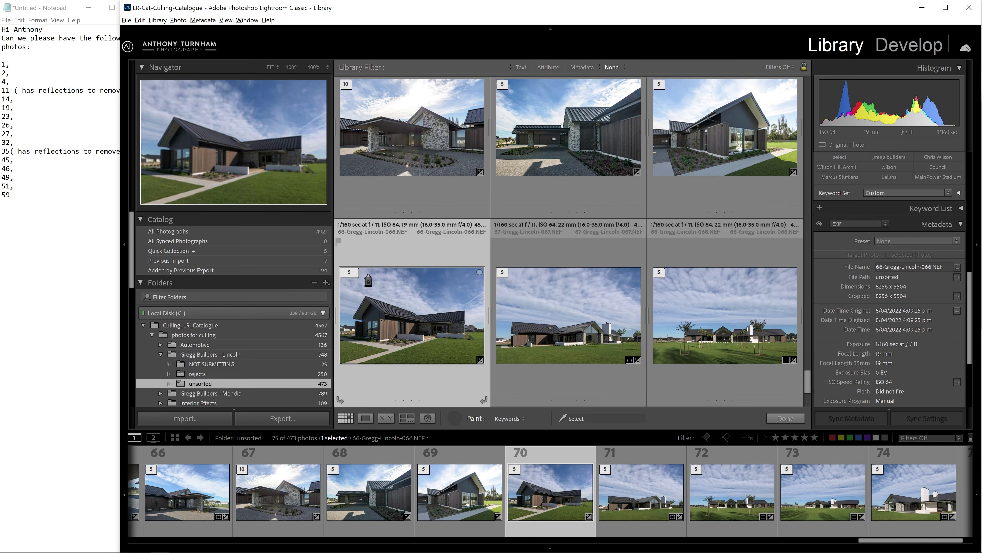
pyautogui.click(349, 272)
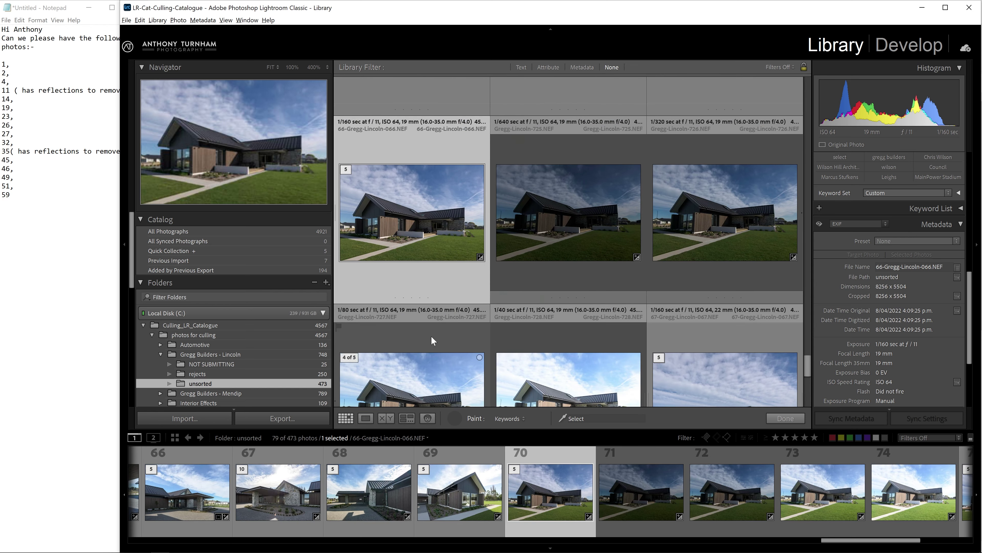
pyautogui.click(350, 172)
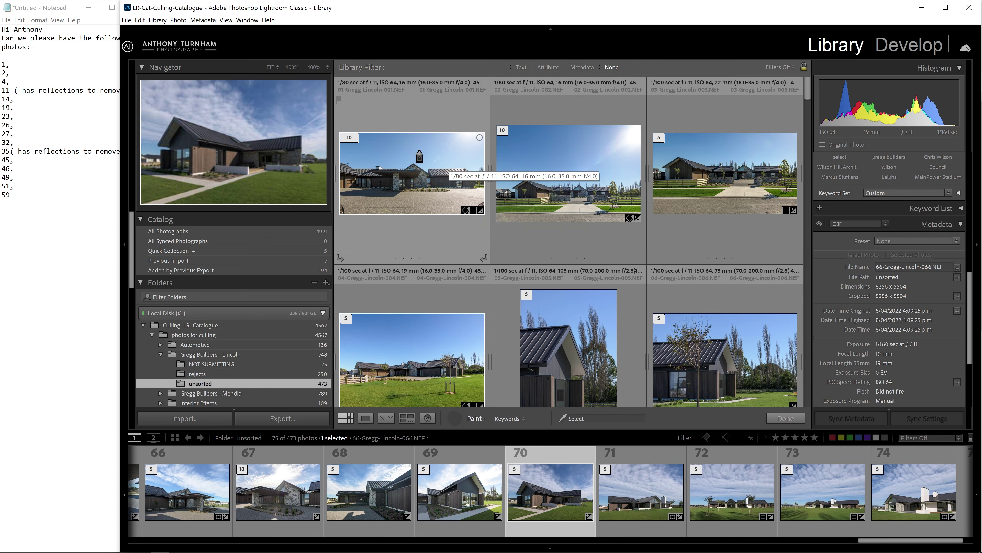
# Step: Expand the stack of photo 1 and look through its ten bracketed frames in the grid
pyautogui.click(350, 139)
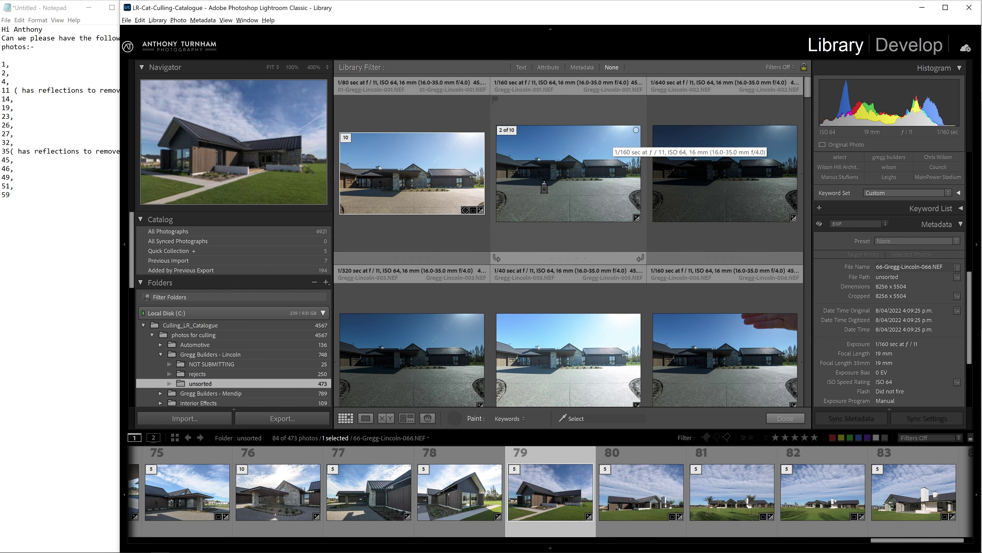
pyautogui.scroll(-2, 748, 267)
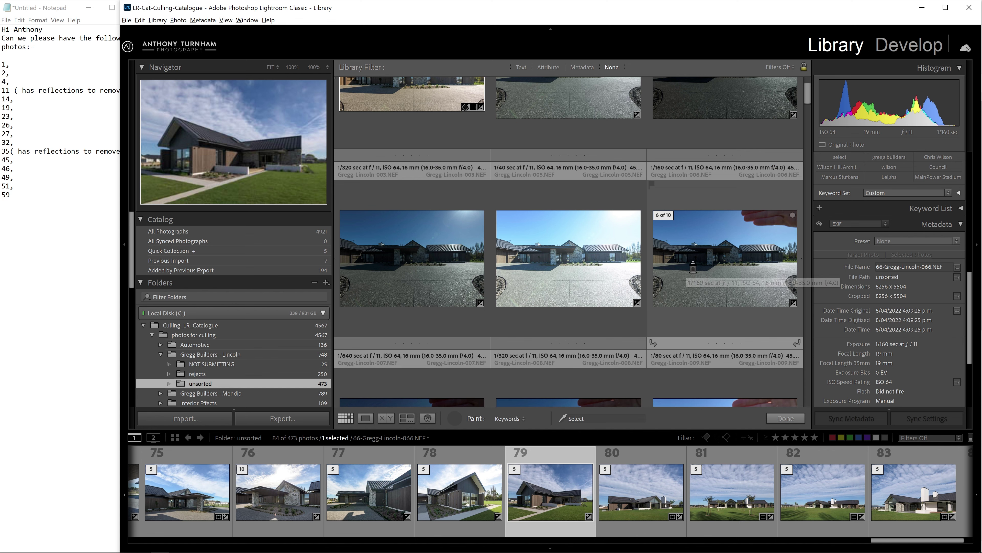
pyautogui.scroll(-2, 693, 267)
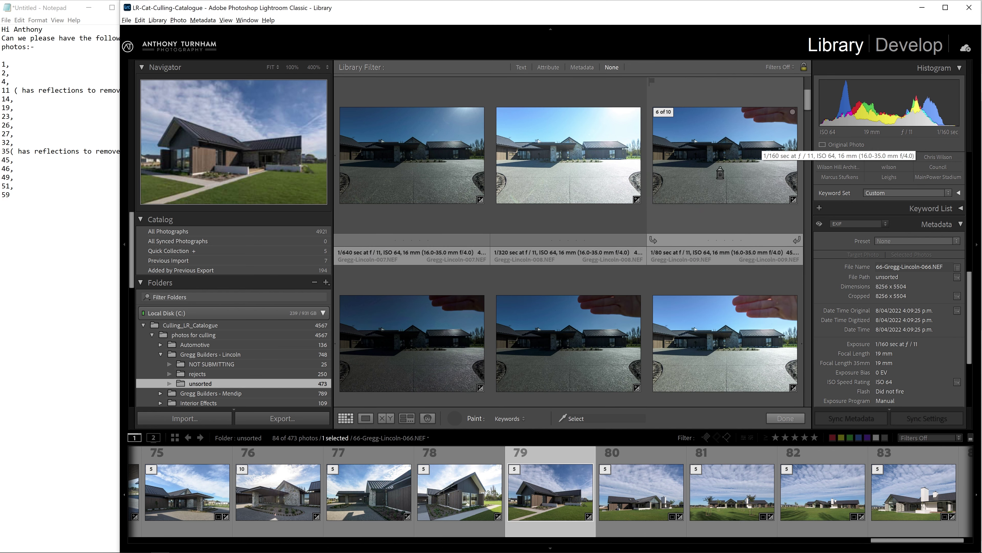
pyautogui.scroll(-2, 721, 173)
pyautogui.scroll(-2, 716, 237)
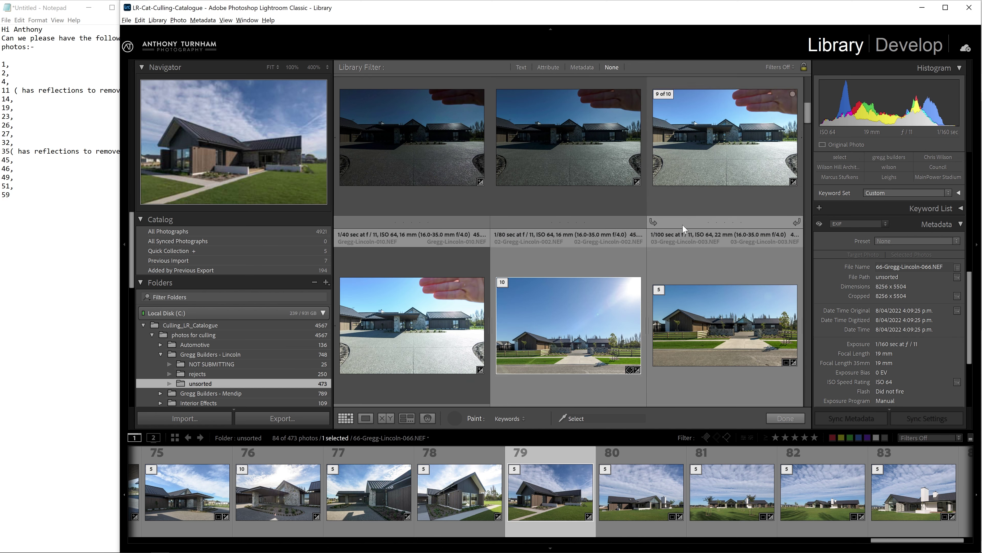
# Step: View the stack's frames in Loupe view from the tenth back to the finished photo 1, collapse the stack and return to the grid
pyautogui.doubleClick(431, 309)
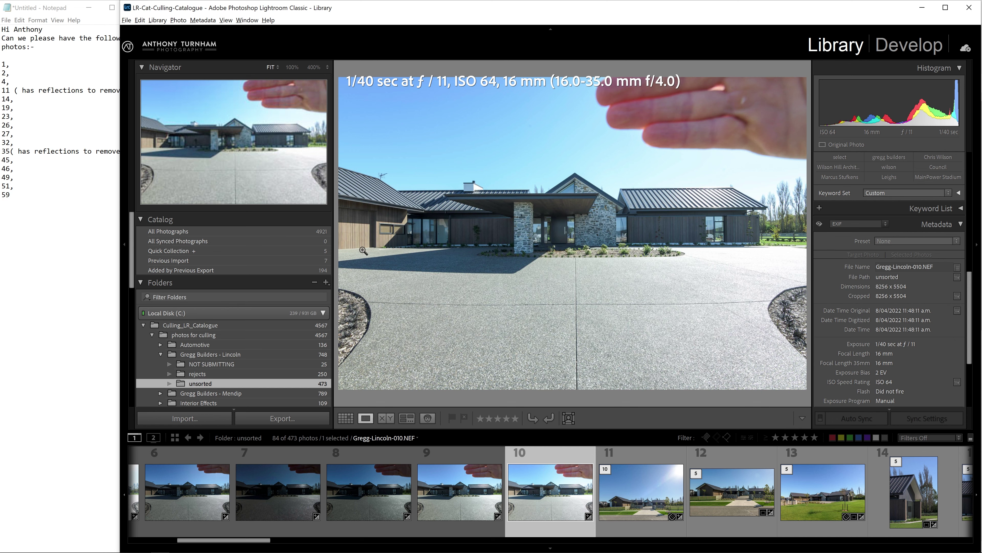
pyautogui.press('Left')
pyautogui.press('Left')
pyautogui.press('Left')
pyautogui.press('Left')
pyautogui.press('Left')
pyautogui.press('Left')
pyautogui.press('Left')
pyautogui.press('Left')
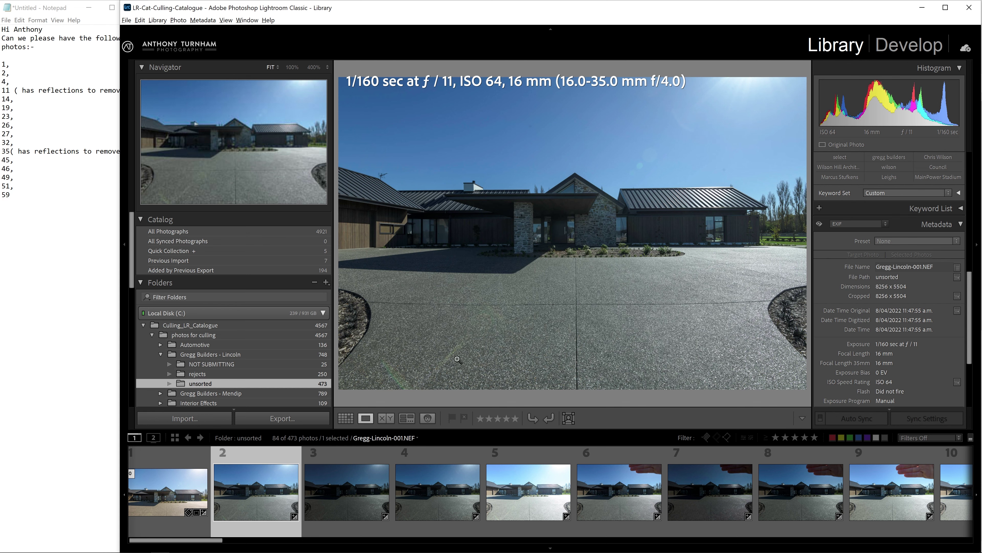
pyautogui.press('Left')
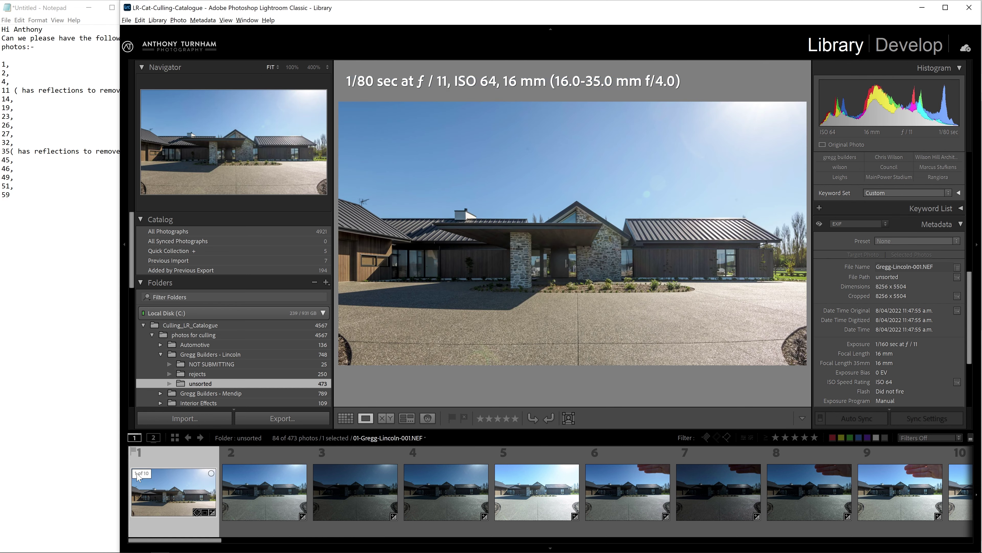
pyautogui.press('g')
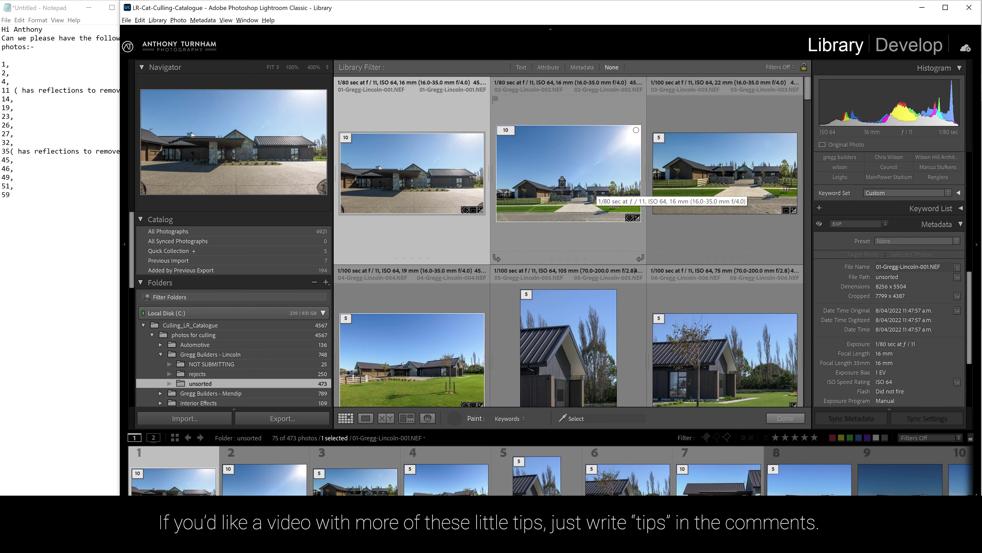
# Step: Reapply the Select keyword to photos 2 and 1 with the Painter tool
pyautogui.click(548, 161)
pyautogui.click(445, 164)
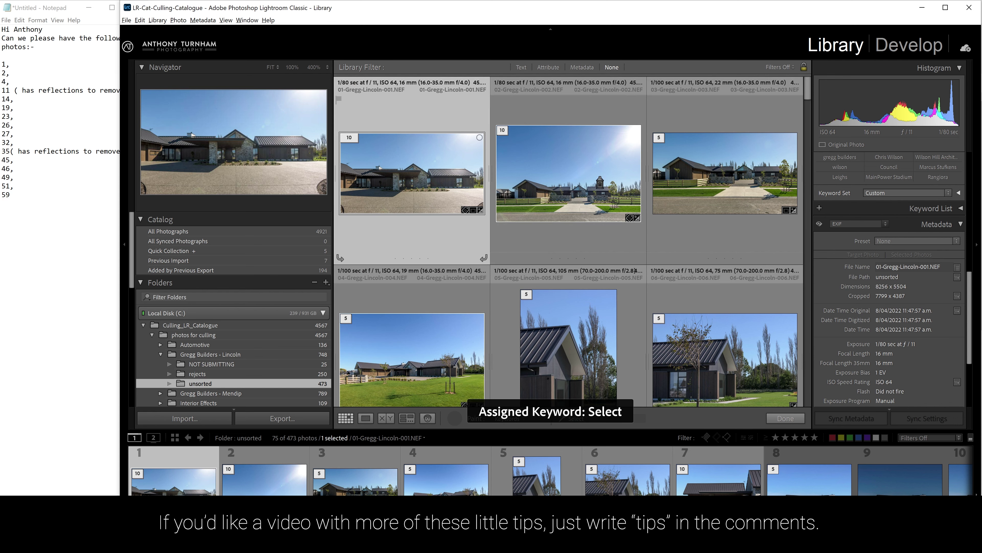
# Step: Select photos 5, 6 and 7 in turn and collapse the expanded stack of photo 8
pyautogui.scroll(-3, 508, 282)
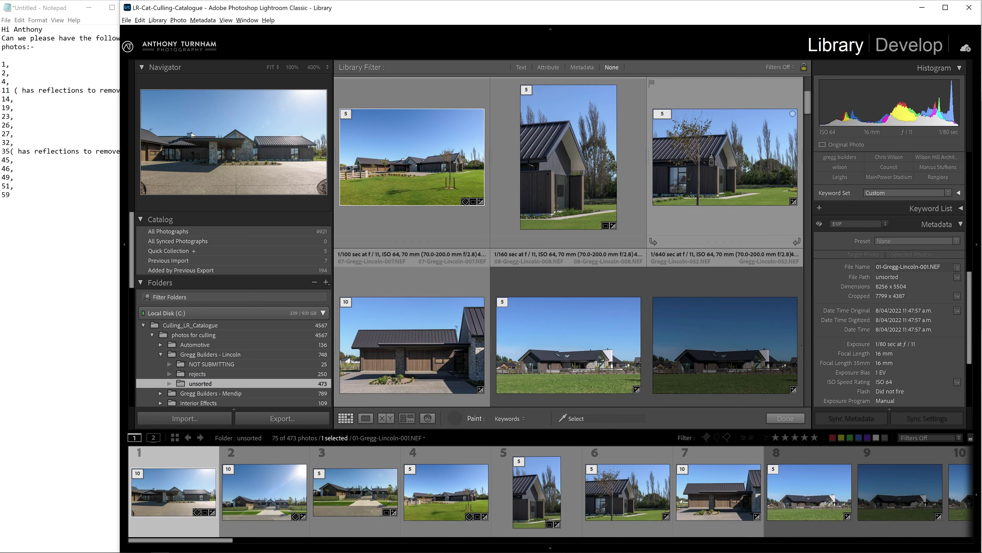
pyautogui.click(630, 185)
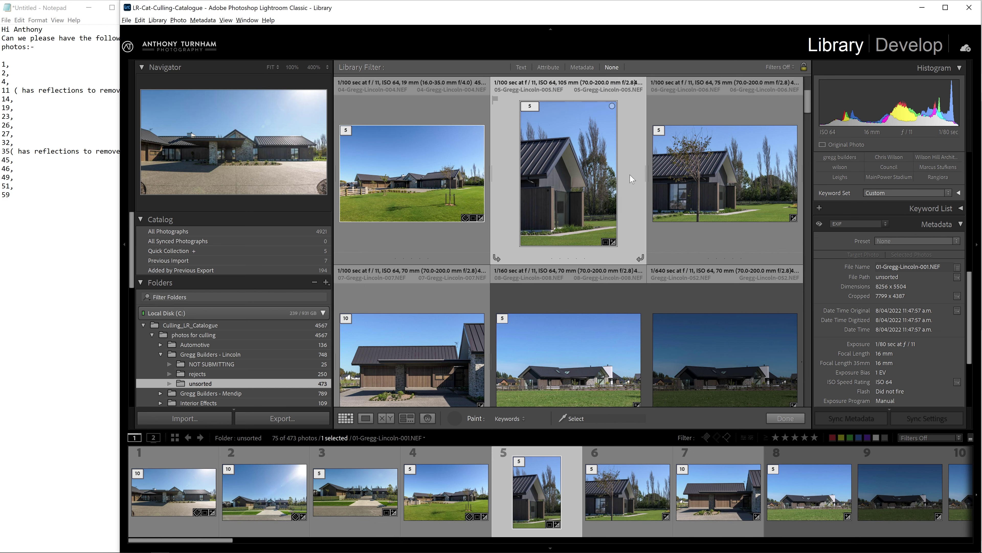
pyautogui.click(751, 110)
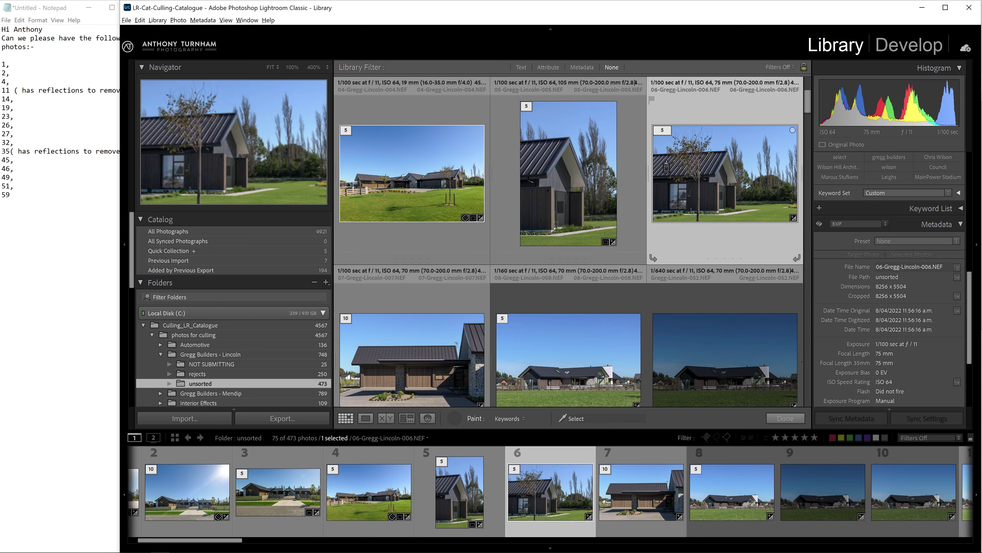
pyautogui.scroll(-2, 565, 286)
pyautogui.click(435, 208)
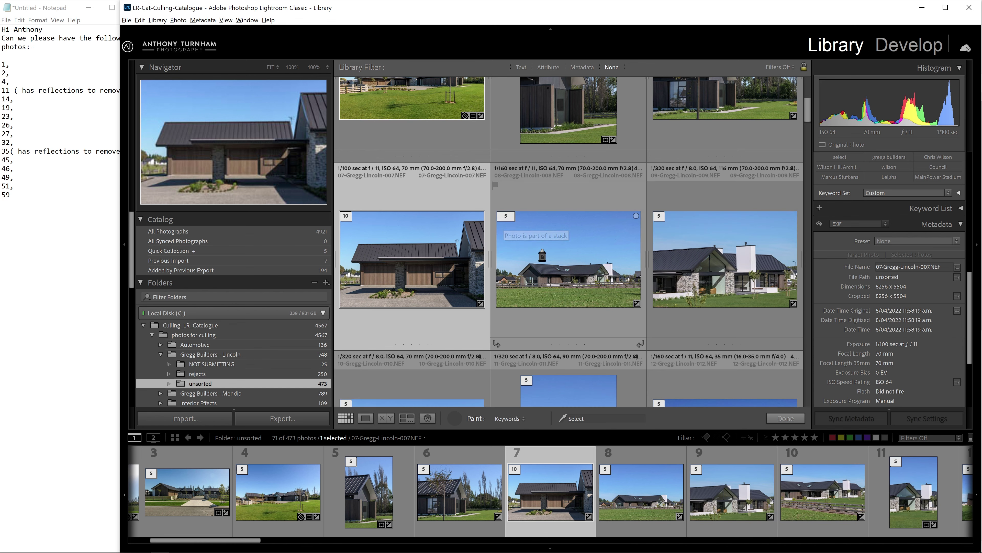
# Step: Paint the Select keyword onto photos 14 and 19
pyautogui.scroll(-3, 542, 256)
pyautogui.scroll(-3, 542, 256)
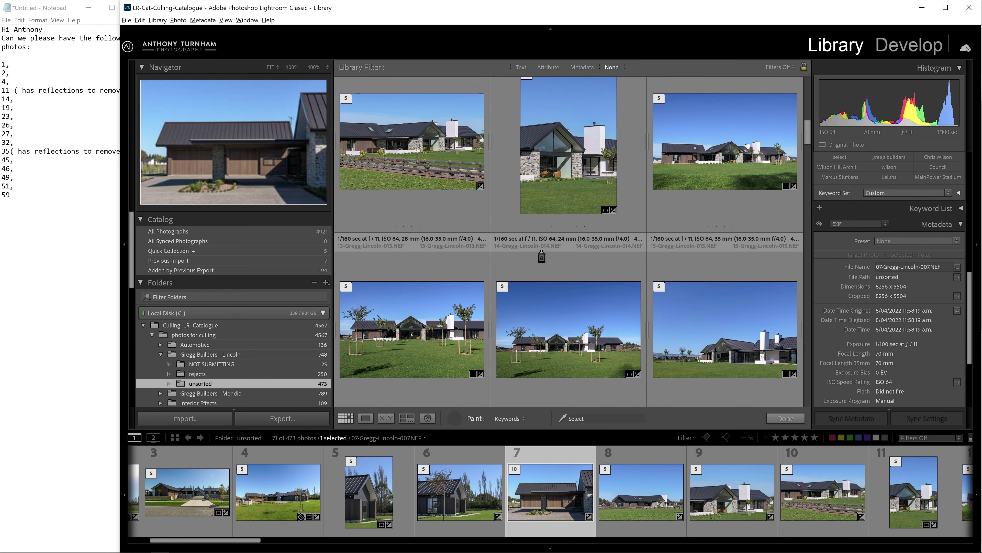
pyautogui.click(545, 325)
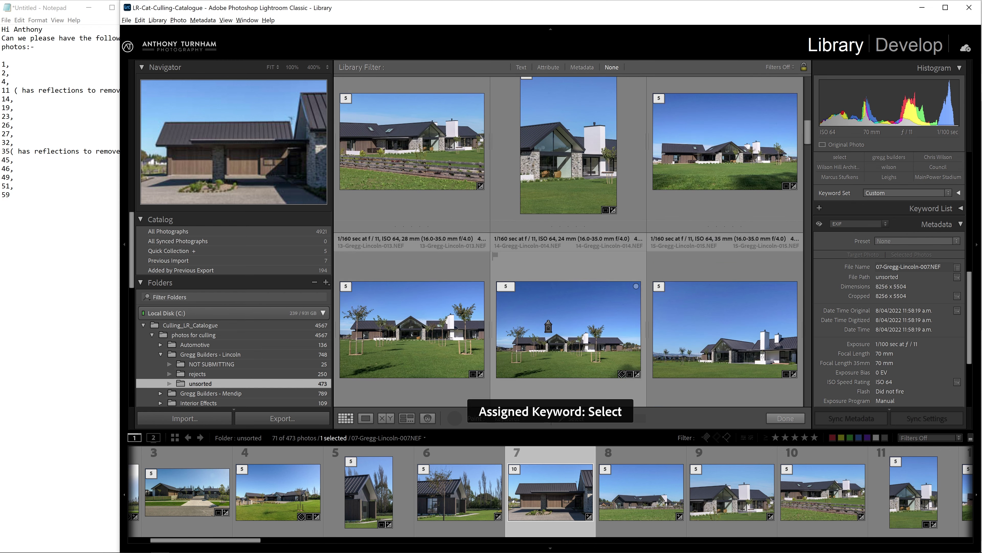
pyautogui.scroll(-3, 546, 326)
pyautogui.scroll(-2, 595, 274)
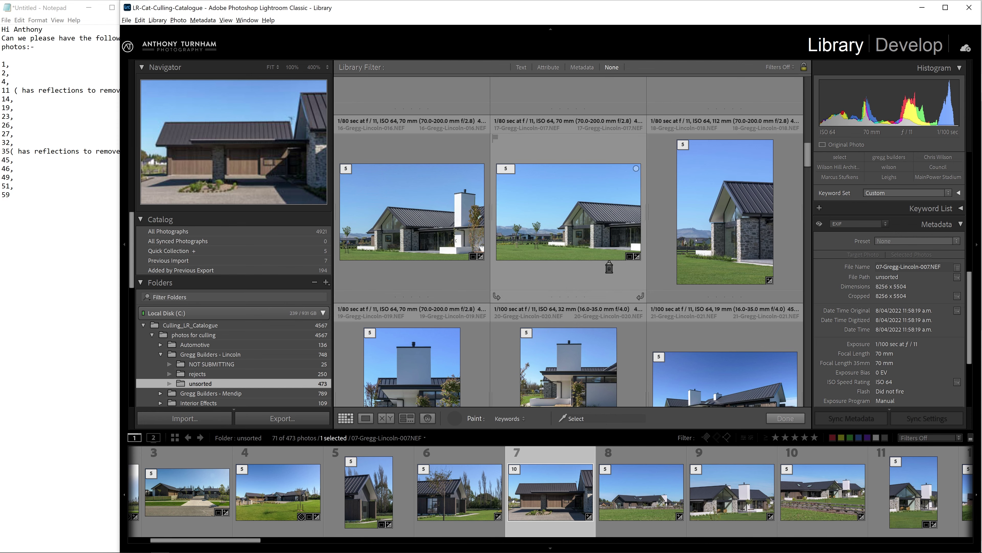
pyautogui.scroll(-2, 503, 263)
pyautogui.click(419, 291)
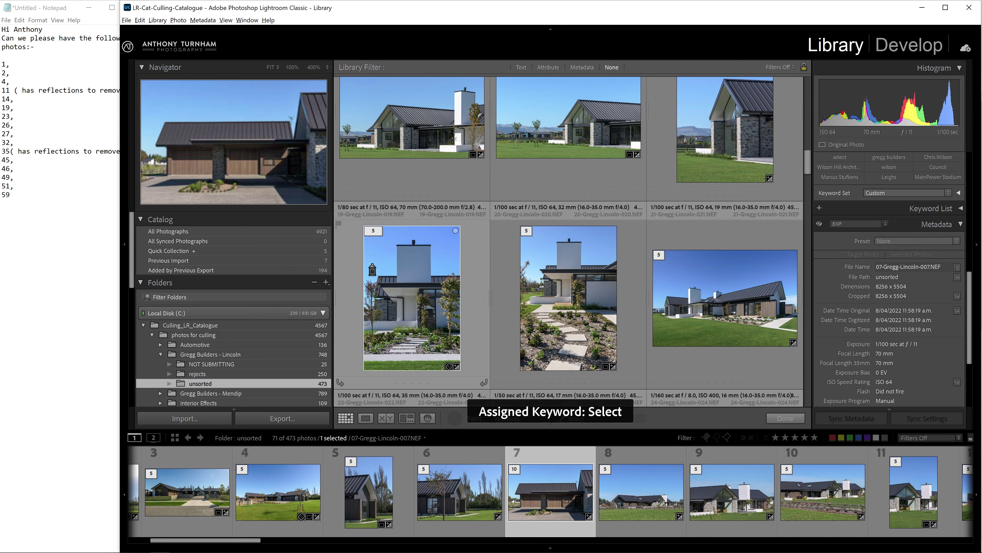
# Step: Paint the Select keyword onto photos 23, 26 and 27
pyautogui.scroll(-2, 583, 306)
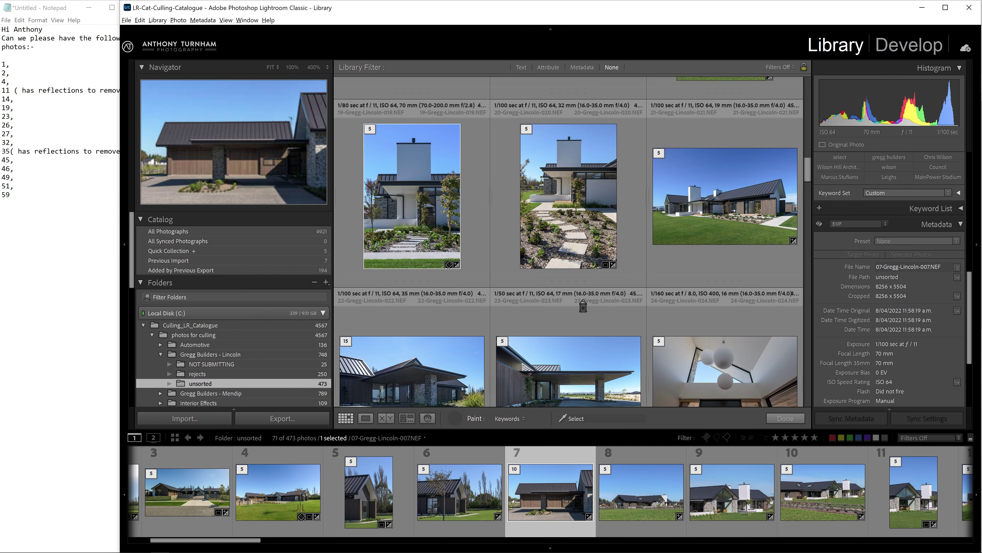
pyautogui.scroll(-2, 598, 241)
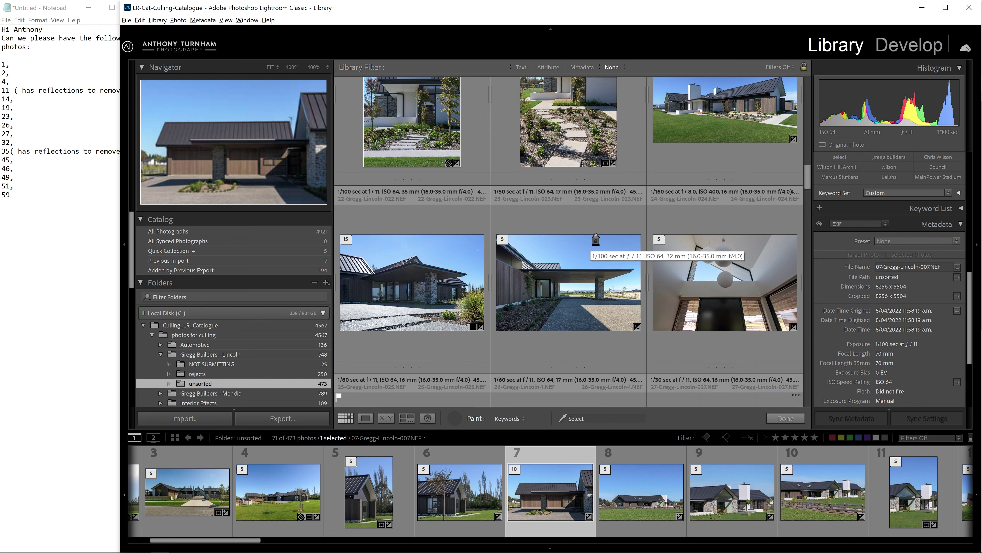
pyautogui.click(514, 282)
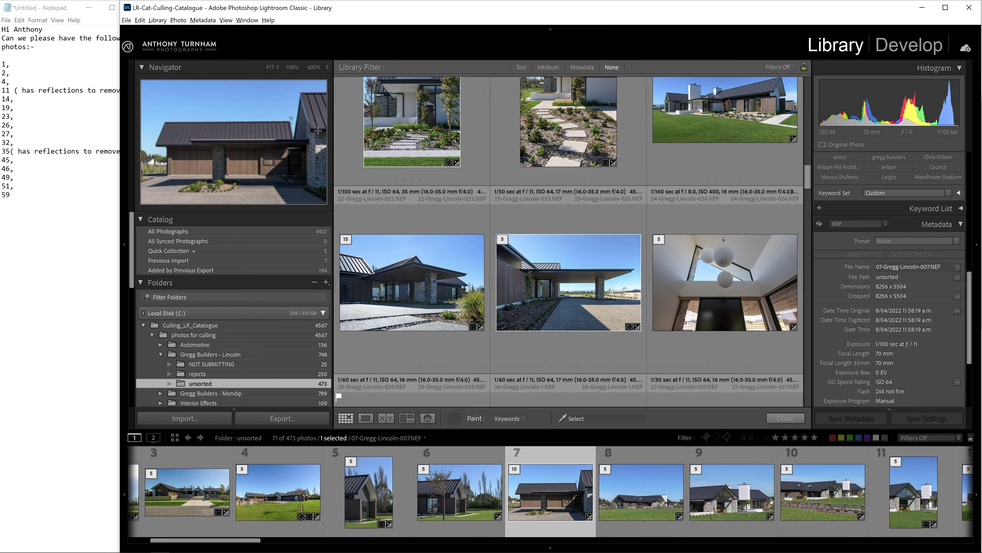
pyautogui.scroll(-2, 572, 302)
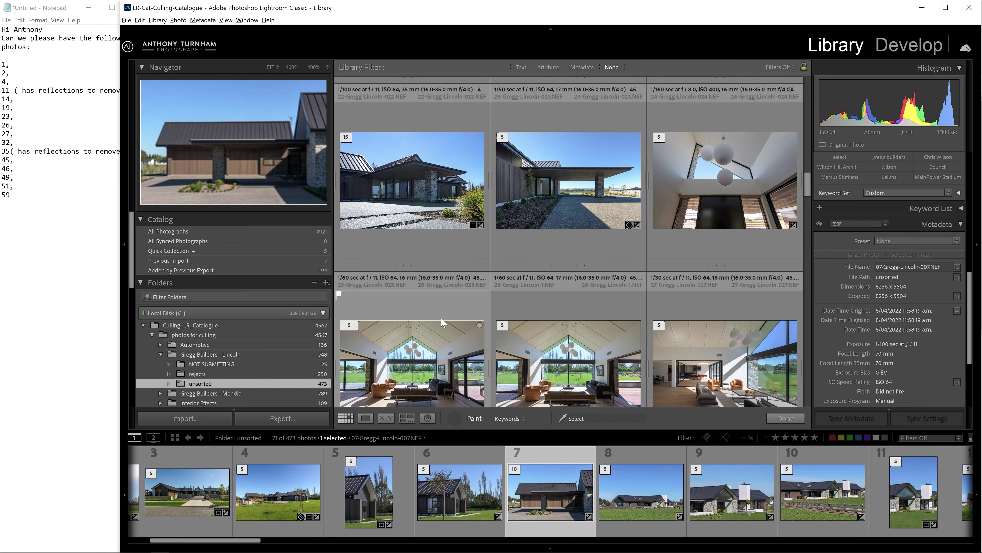
pyautogui.click(527, 354)
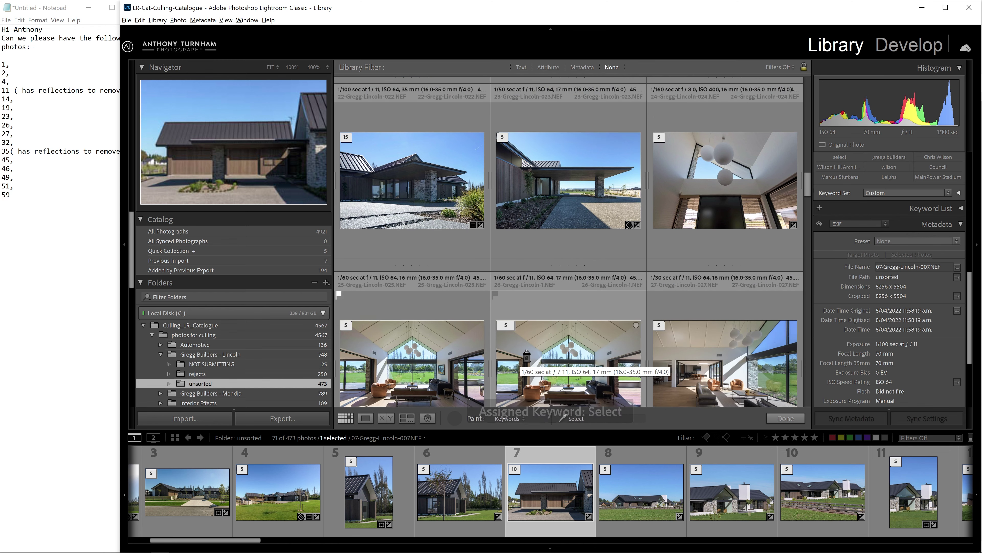
pyautogui.scroll(-2, 519, 364)
pyautogui.click(731, 277)
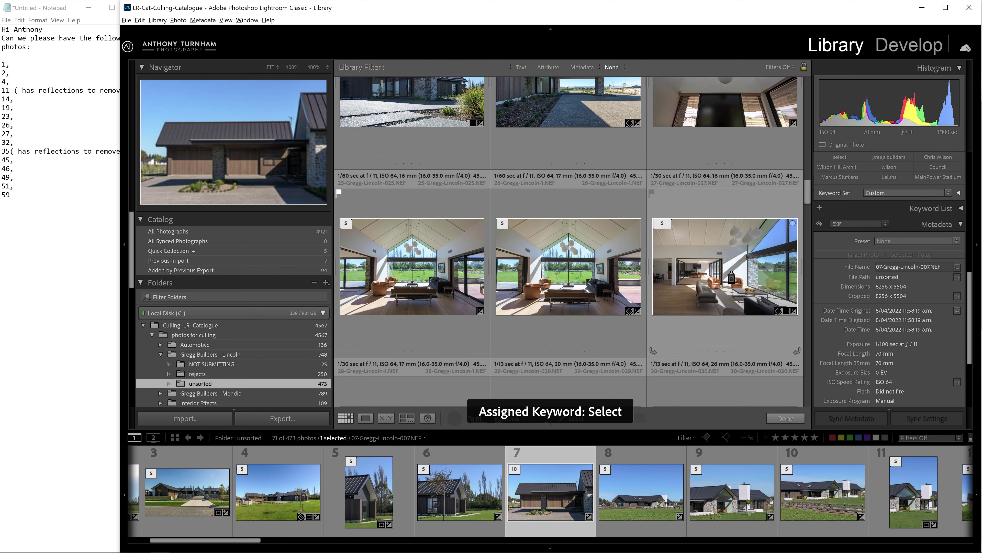
pyautogui.scroll(-2, 663, 276)
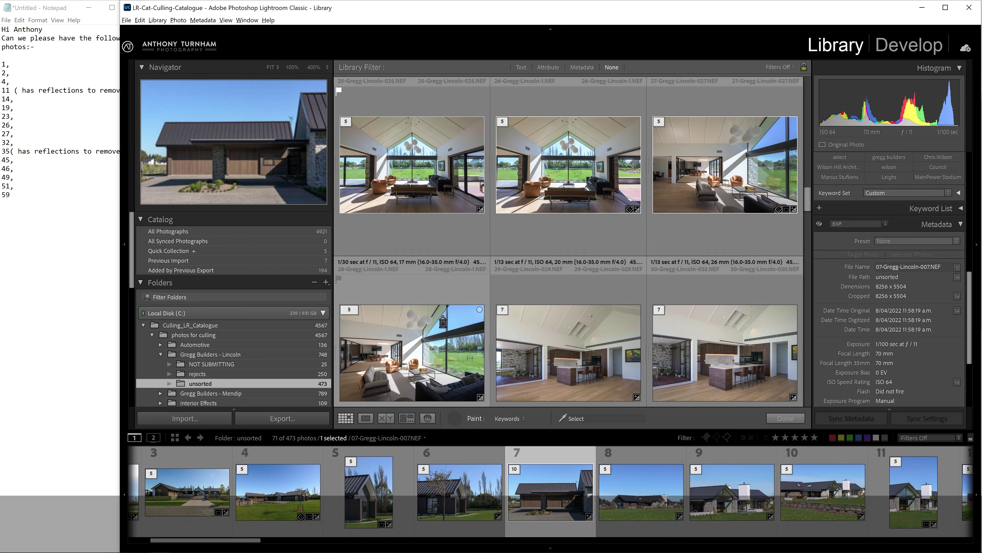
# Step: Paint the Select keyword onto photos 32 and 35
pyautogui.scroll(-2, 567, 344)
pyautogui.scroll(-2, 567, 343)
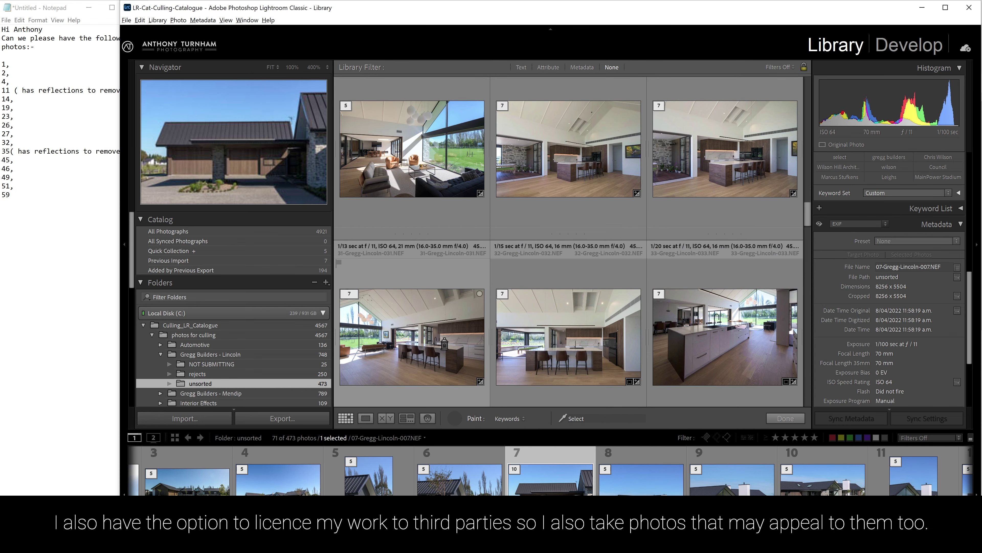
pyautogui.click(541, 340)
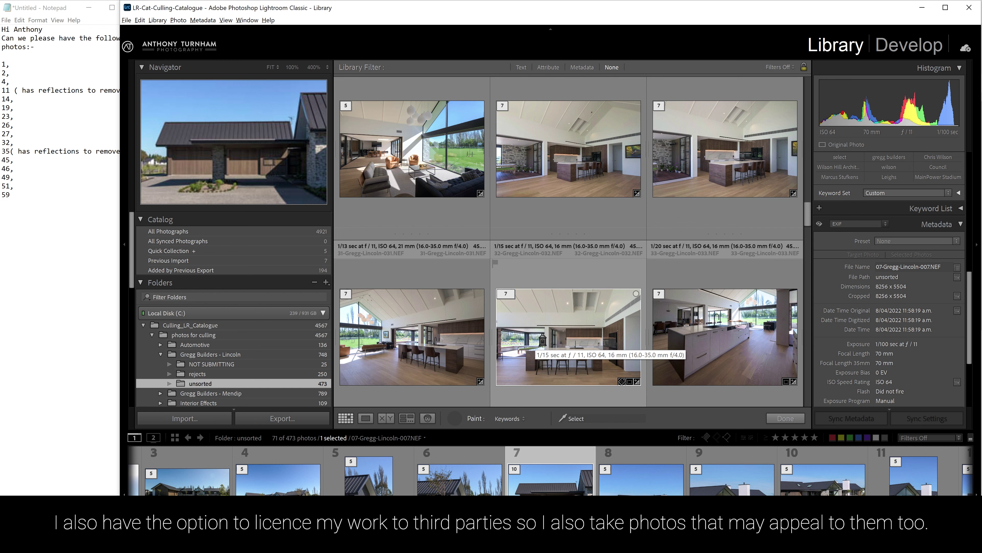
pyautogui.scroll(-3, 584, 322)
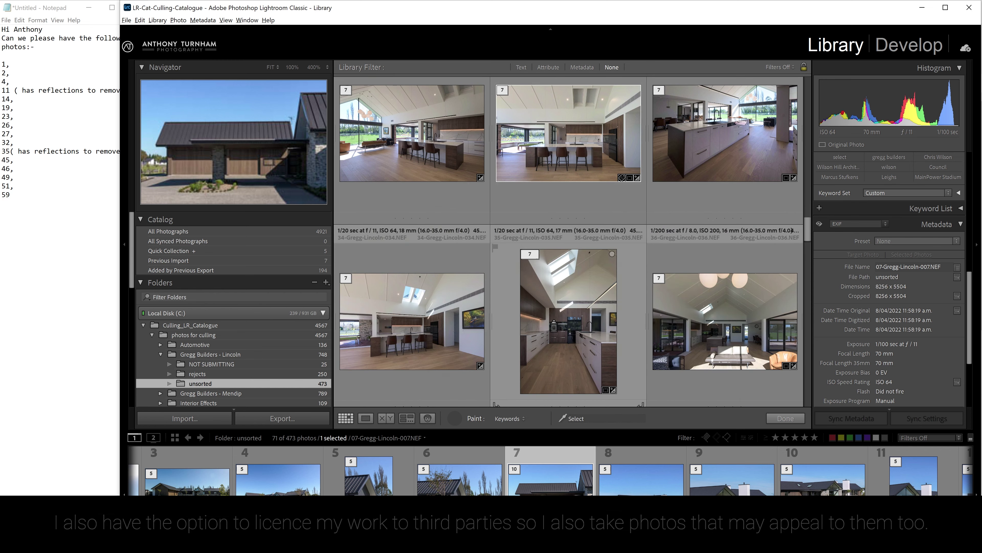
pyautogui.click(576, 331)
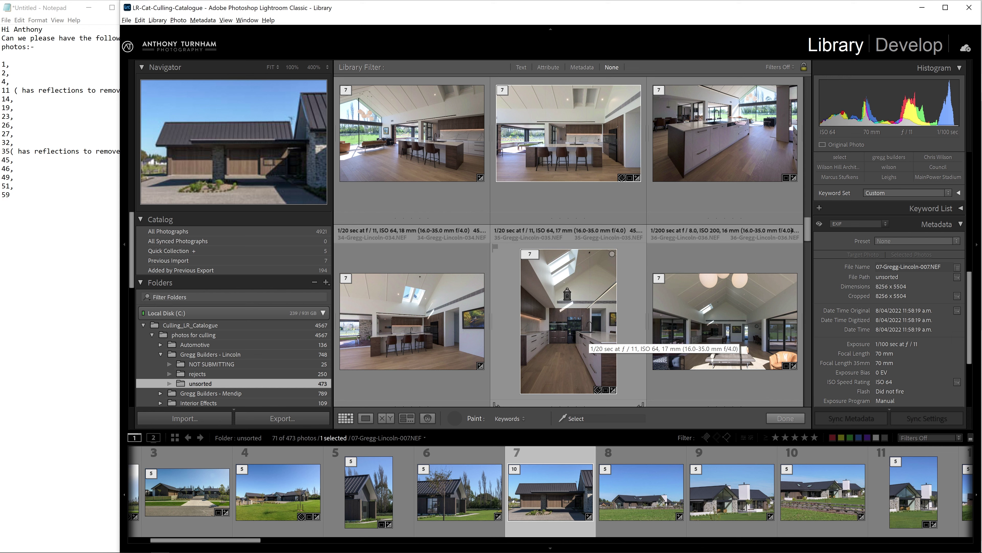
# Step: Paint the Select keyword onto photos 45 and 46
pyautogui.scroll(-3, 569, 294)
pyautogui.scroll(-3, 568, 296)
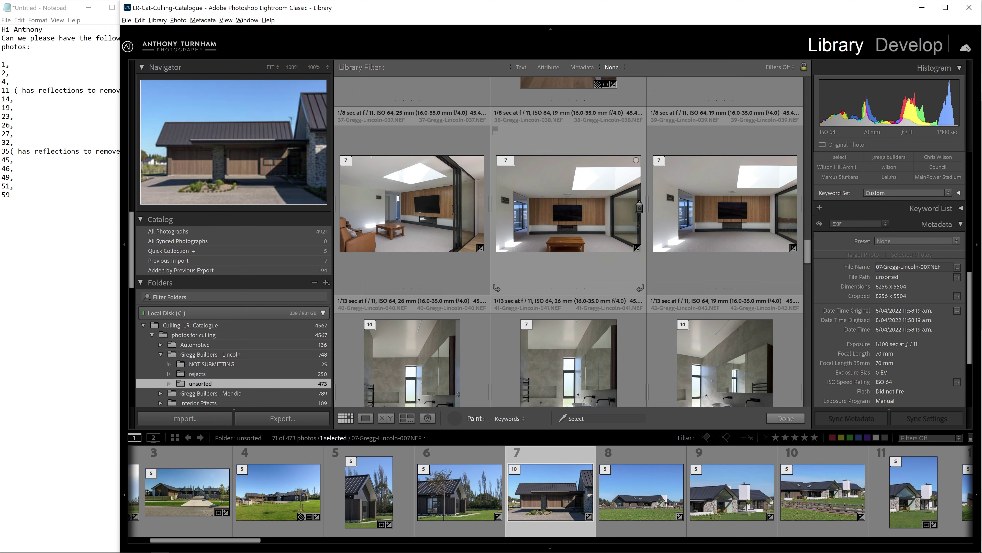
pyautogui.scroll(-3, 615, 266)
pyautogui.scroll(-3, 598, 284)
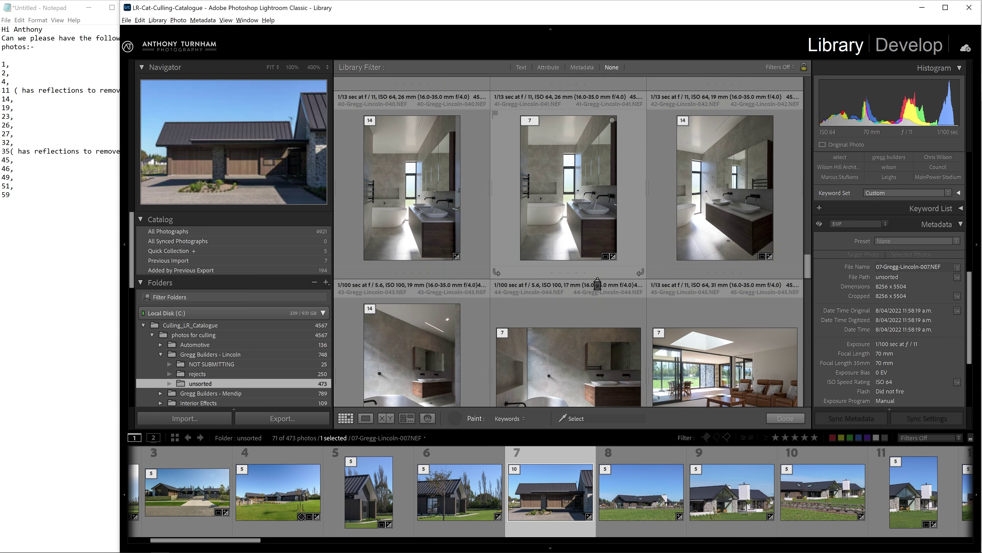
pyautogui.click(703, 273)
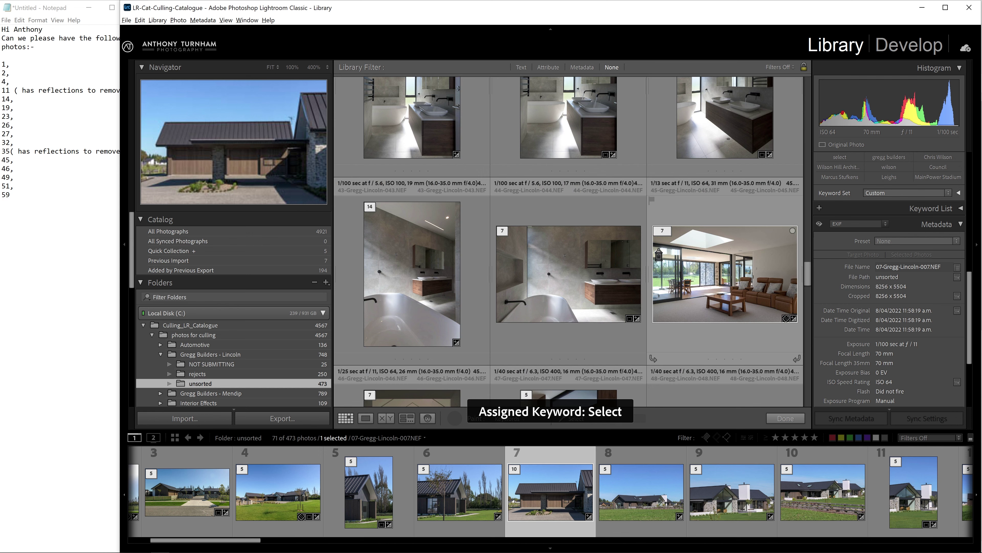
pyautogui.scroll(2, 690, 269)
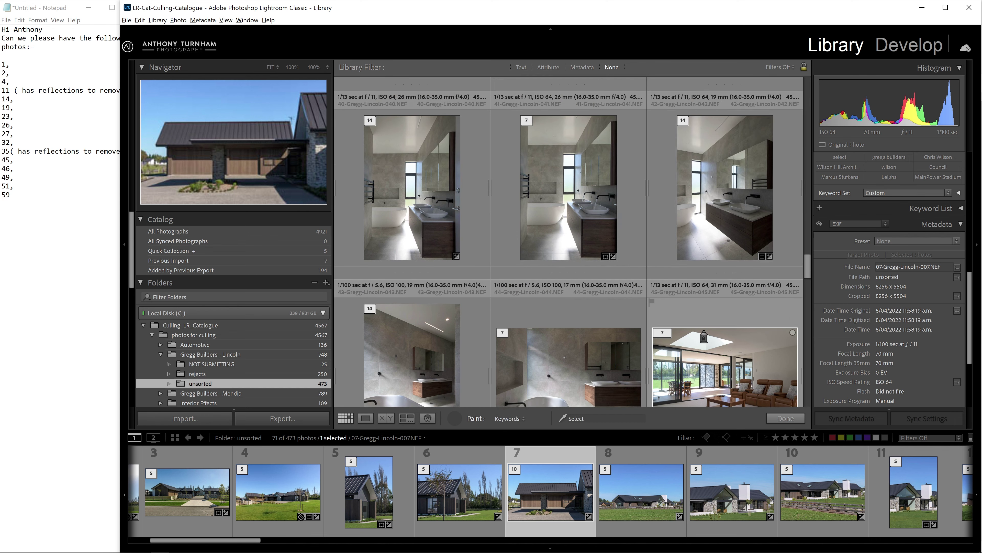
pyautogui.scroll(-3, 696, 309)
pyautogui.click(422, 325)
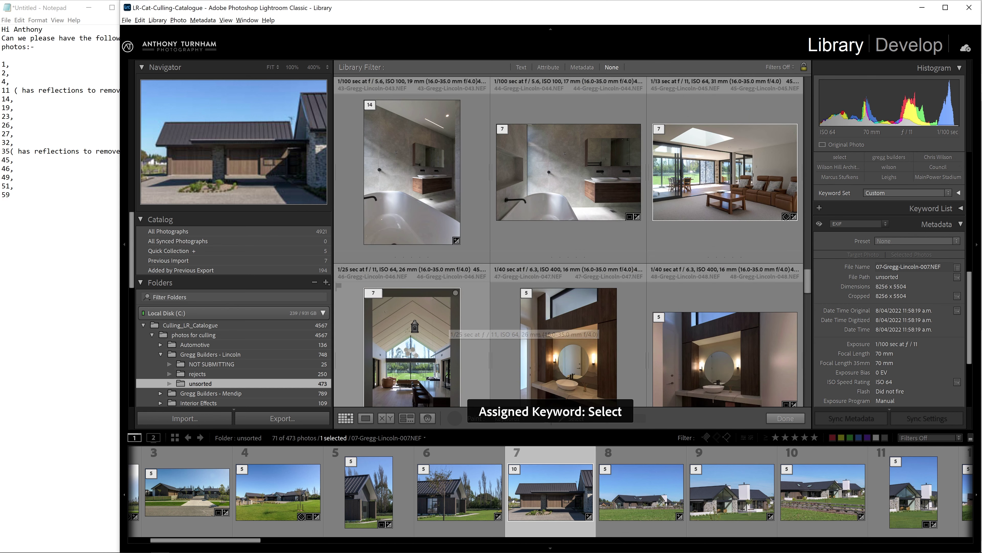
# Step: Paint the Select keyword onto photos 49, 51 and 59
pyautogui.scroll(-3, 449, 322)
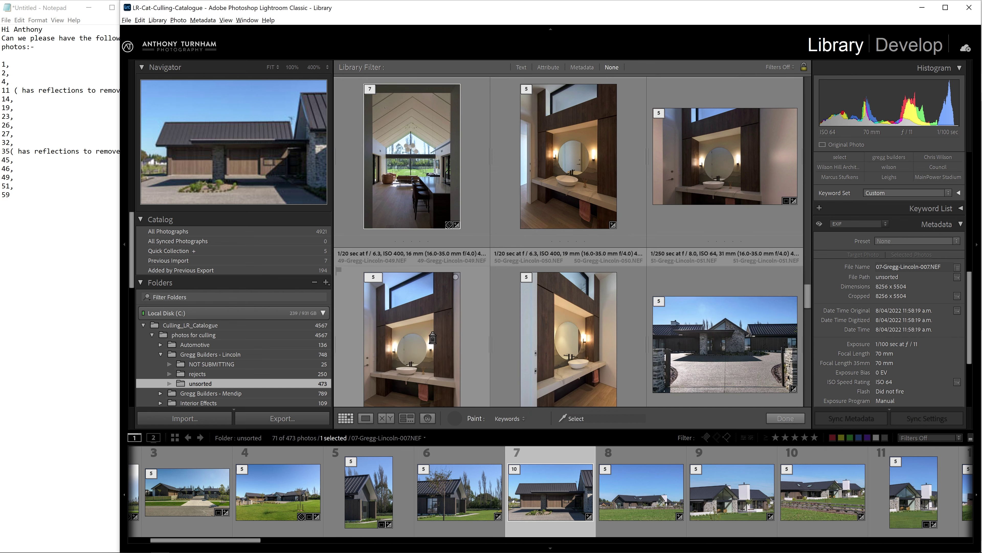
pyautogui.click(425, 333)
pyautogui.scroll(-2, 407, 325)
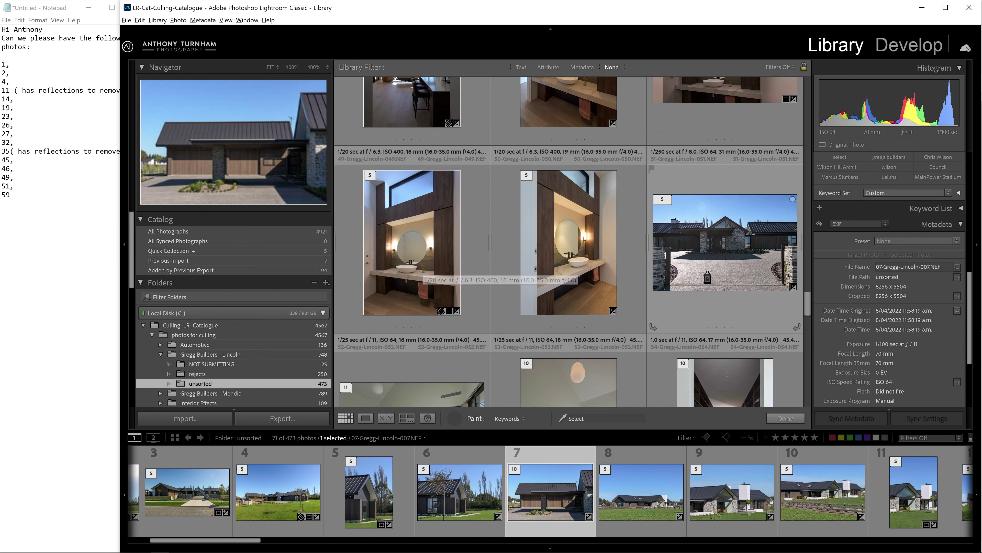
pyautogui.click(737, 250)
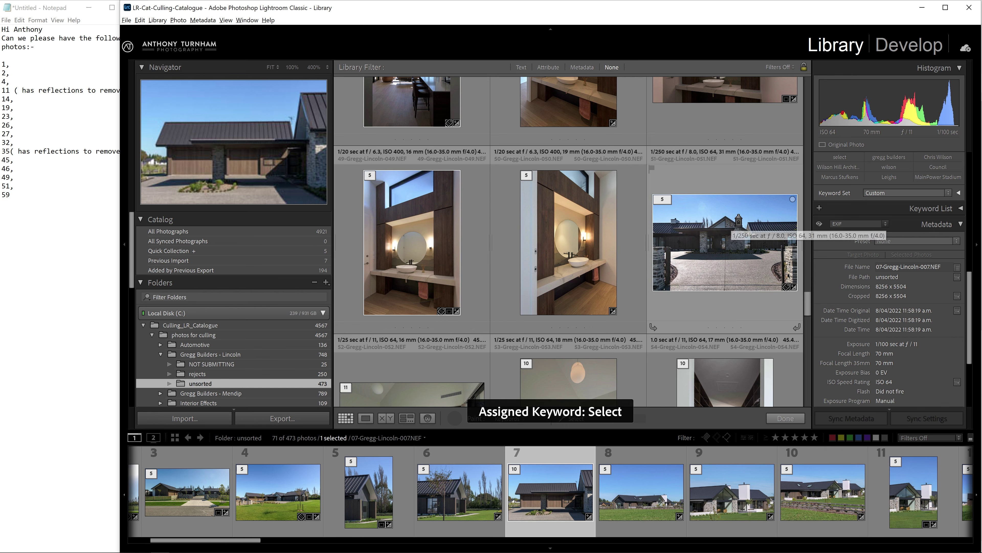
pyautogui.scroll(-3, 738, 219)
pyautogui.scroll(-3, 714, 192)
pyautogui.scroll(-3, 714, 191)
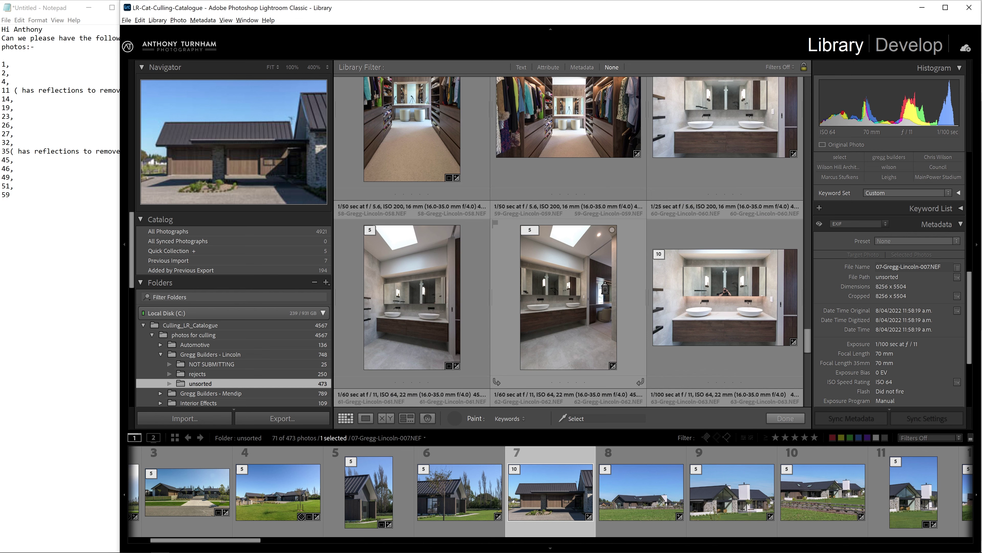
pyautogui.click(604, 289)
# Step: Open photo 60 in Loupe view and inspect the photographer's reflection in the bathroom mirror at 100%
pyautogui.doubleClick(718, 228)
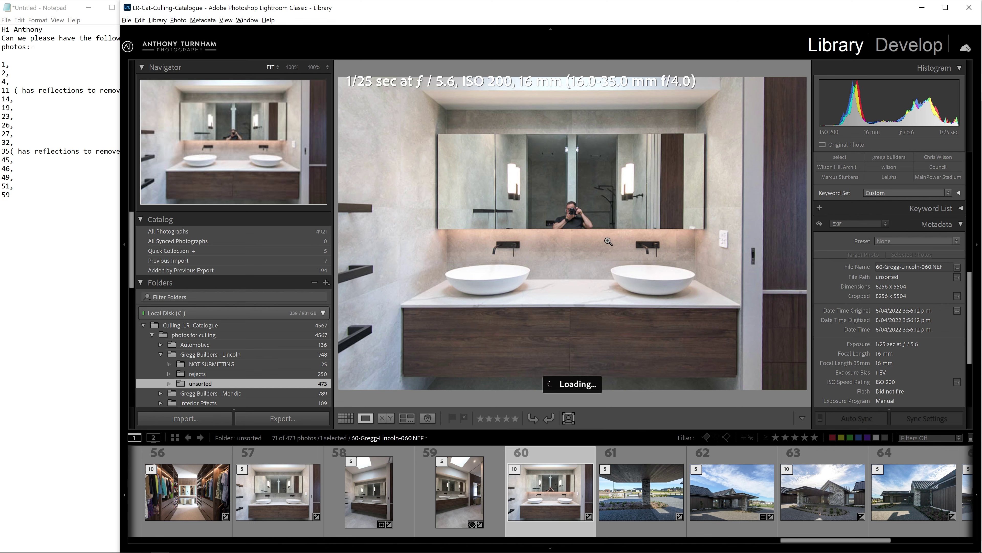
pyautogui.click(575, 211)
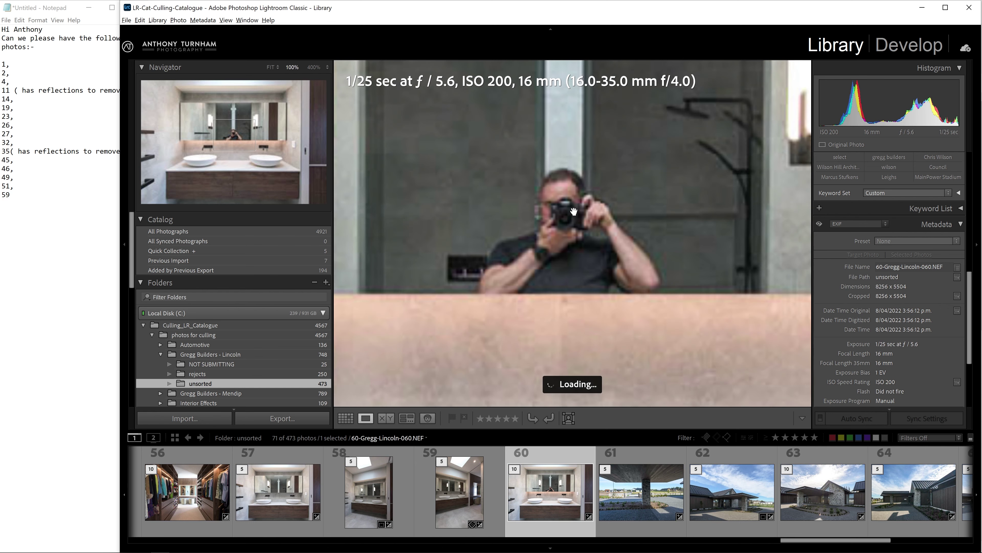
pyautogui.click(631, 207)
# Step: Expand photo 60's stack, view the sixth frame showing the shower and toilet, and return to the stack's first frame
pyautogui.click(515, 469)
pyautogui.scroll(-5, 518, 472)
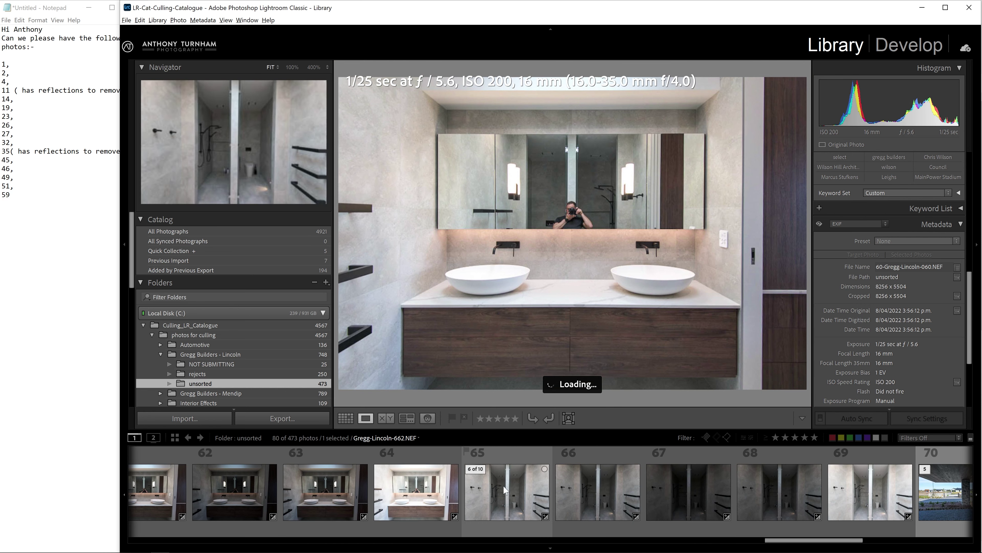
pyautogui.click(504, 489)
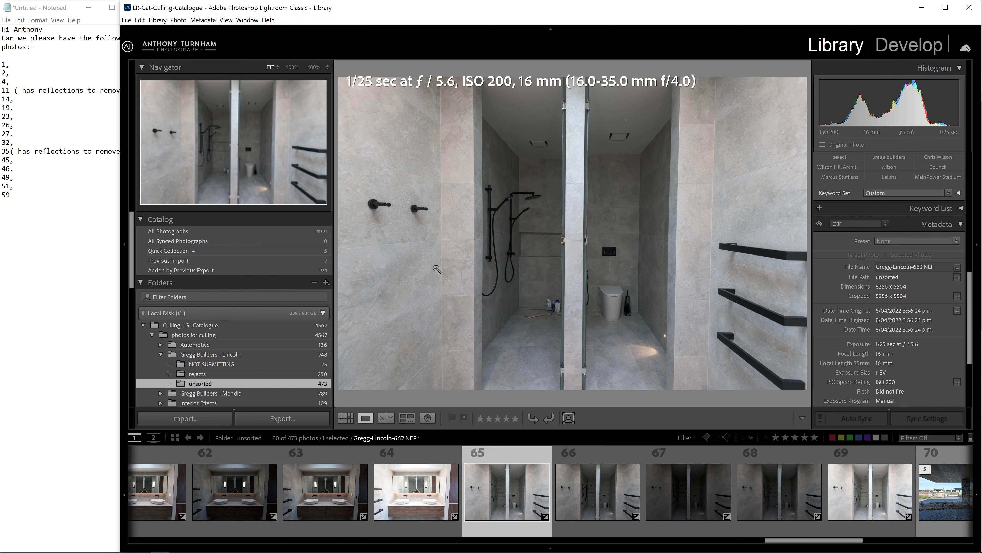
pyautogui.scroll(3, 451, 484)
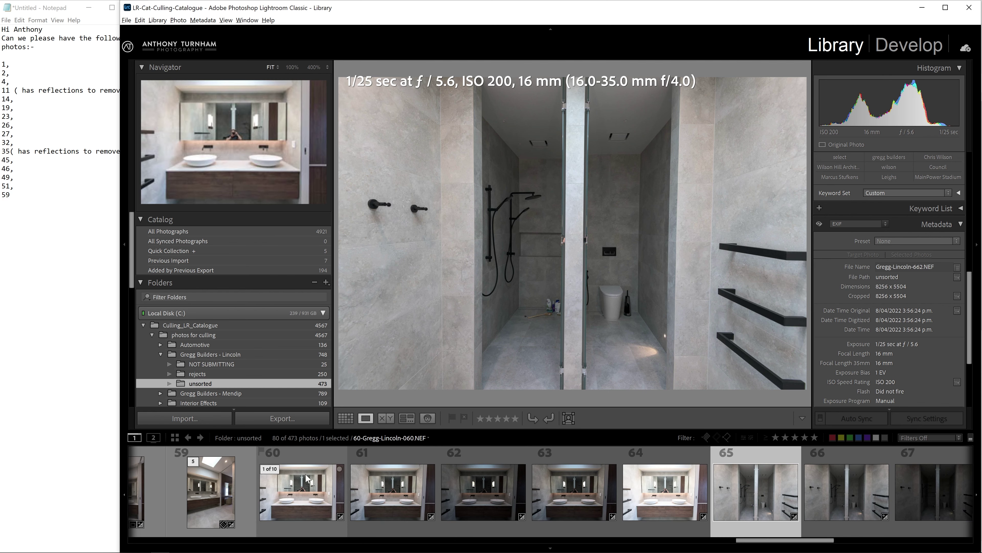
pyautogui.click(320, 458)
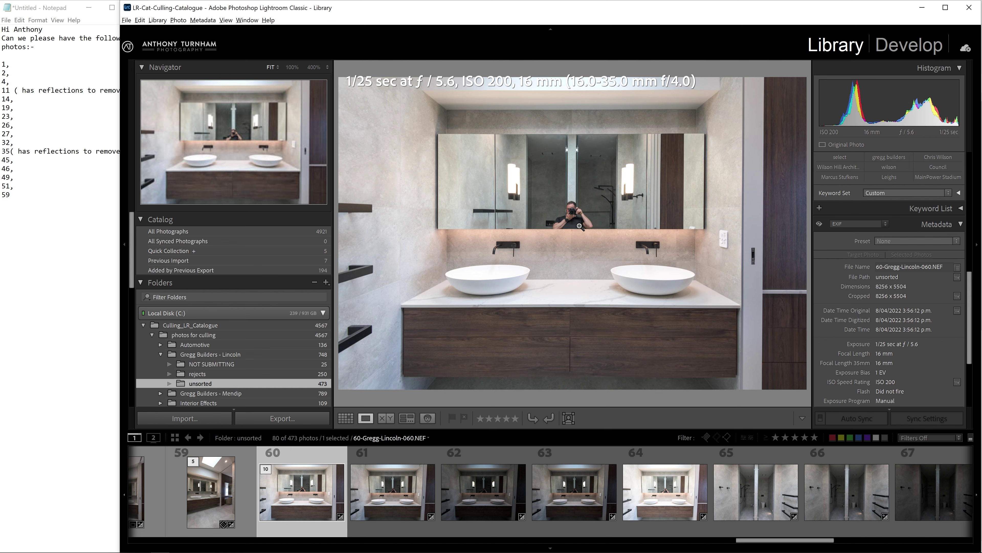
# Step: Examine the full width of photo 60's mirror at 100% for reflections, and return to the fitted view
pyautogui.click(576, 208)
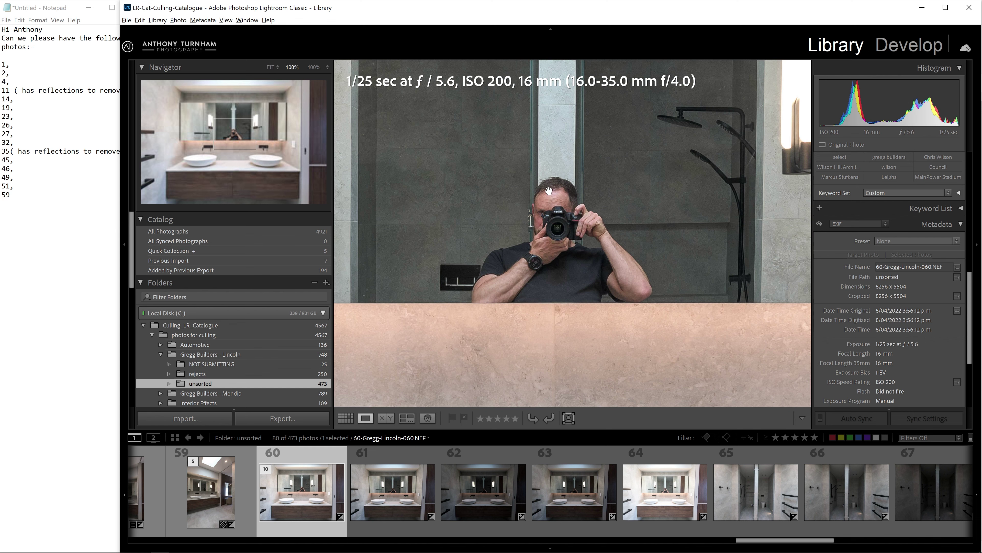
pyautogui.click(538, 240)
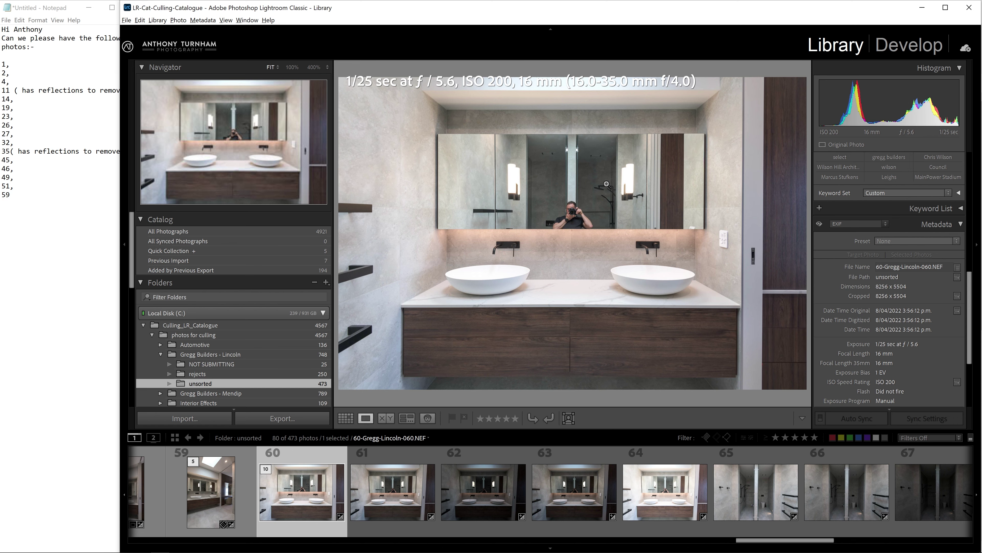
pyautogui.click(703, 155)
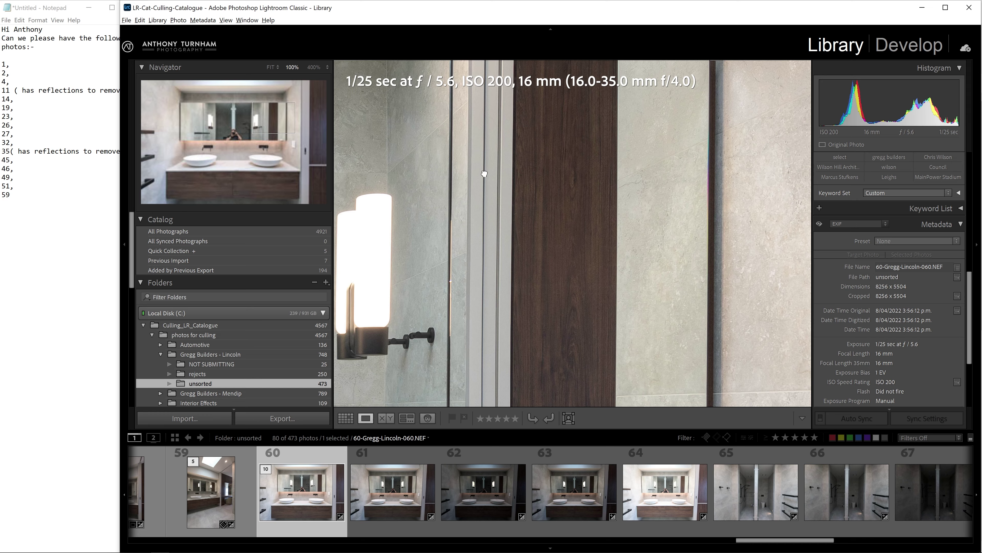
pyautogui.moveTo(485, 173); pyautogui.dragTo(699, 283)
pyautogui.moveTo(376, 249); pyautogui.dragTo(512, 297)
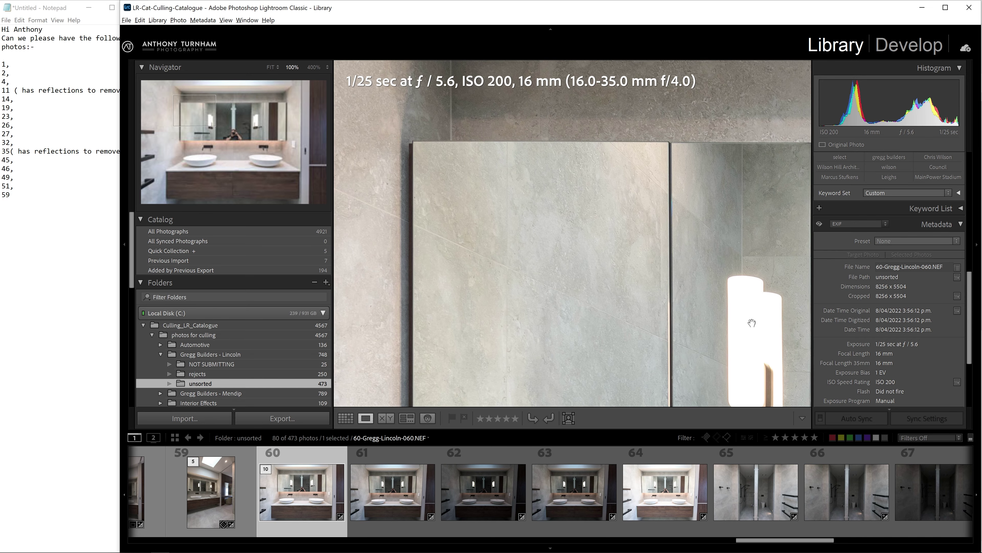
pyautogui.moveTo(750, 322); pyautogui.dragTo(570, 138)
pyautogui.moveTo(727, 317); pyautogui.dragTo(583, 152)
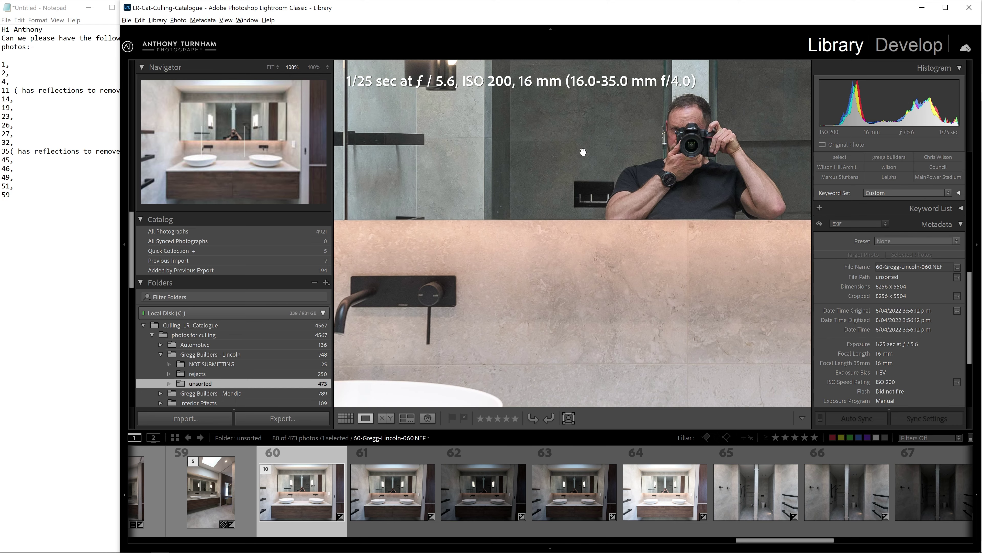
pyautogui.click(667, 302)
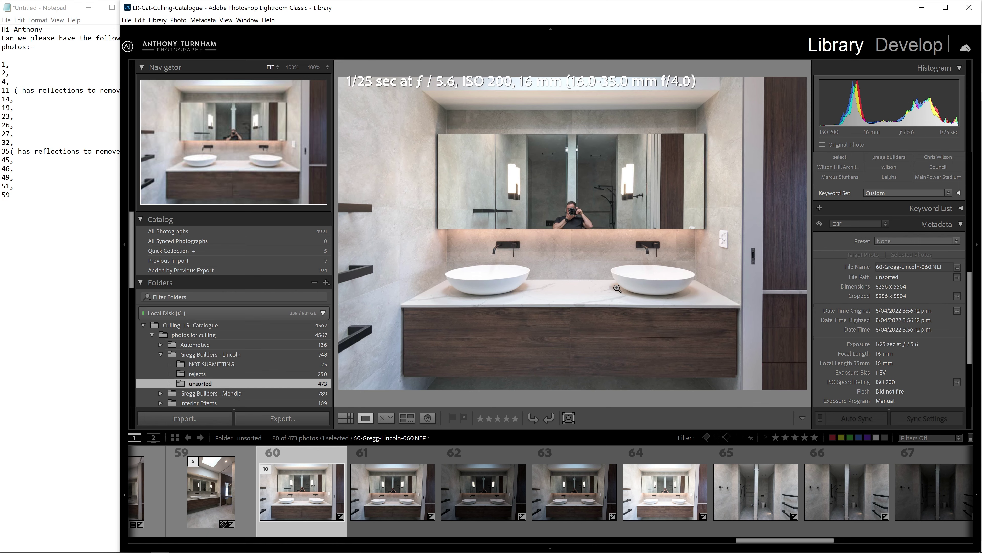
# Step: Return to the grid and filter the folder by text in any searchable field containing "Select"
pyautogui.press('g')
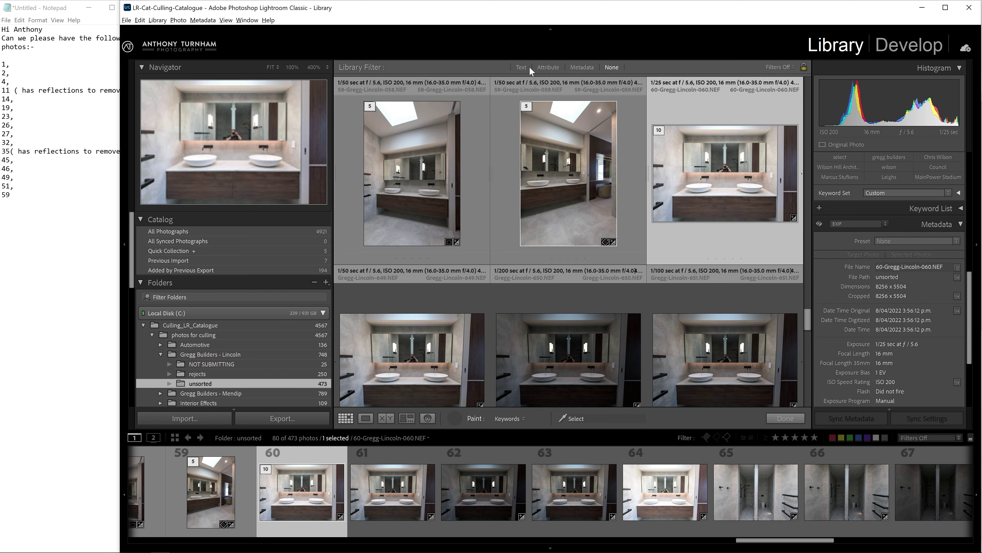
pyautogui.click(521, 68)
pyautogui.press('\\')
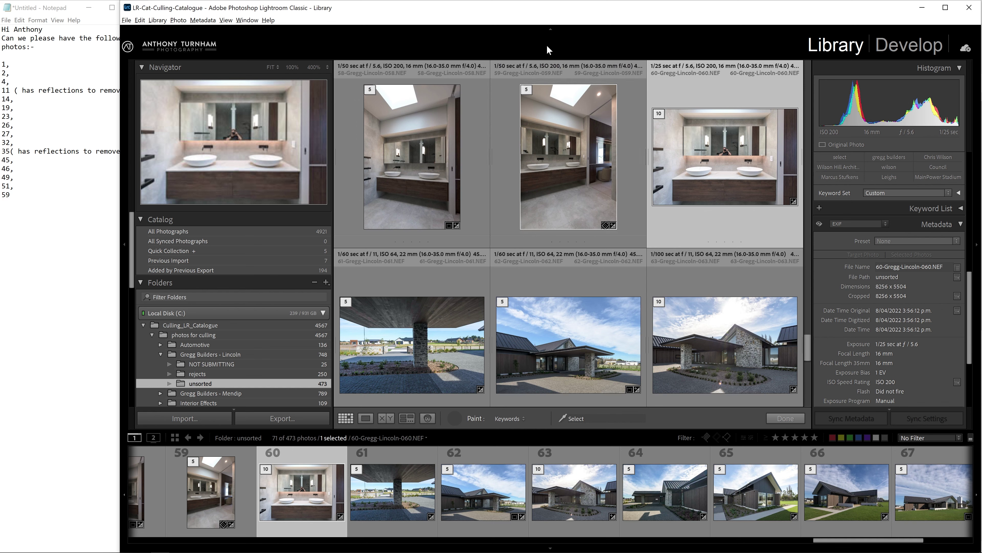
pyautogui.scroll(1, 522, 70)
pyautogui.press('\\')
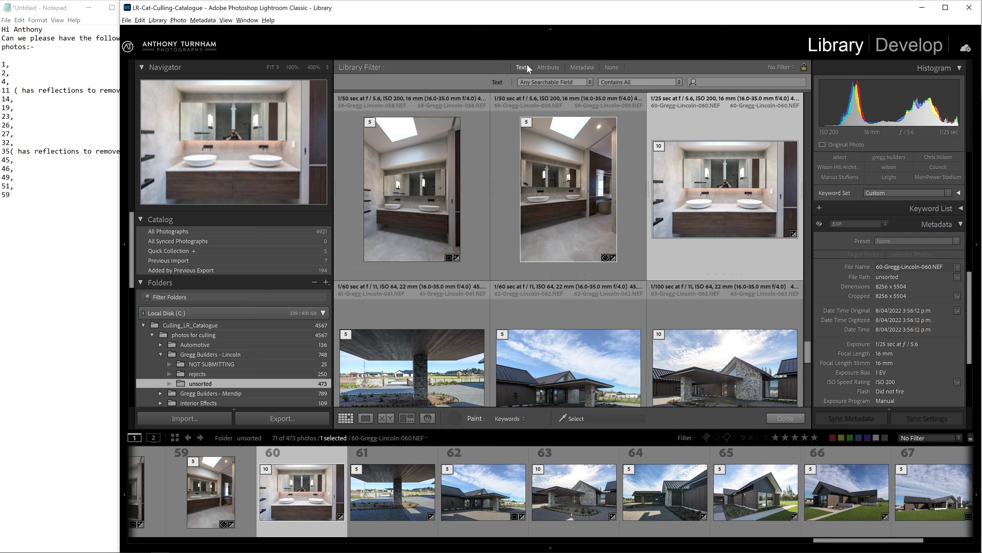
pyautogui.click(716, 87)
pyautogui.write('Select')
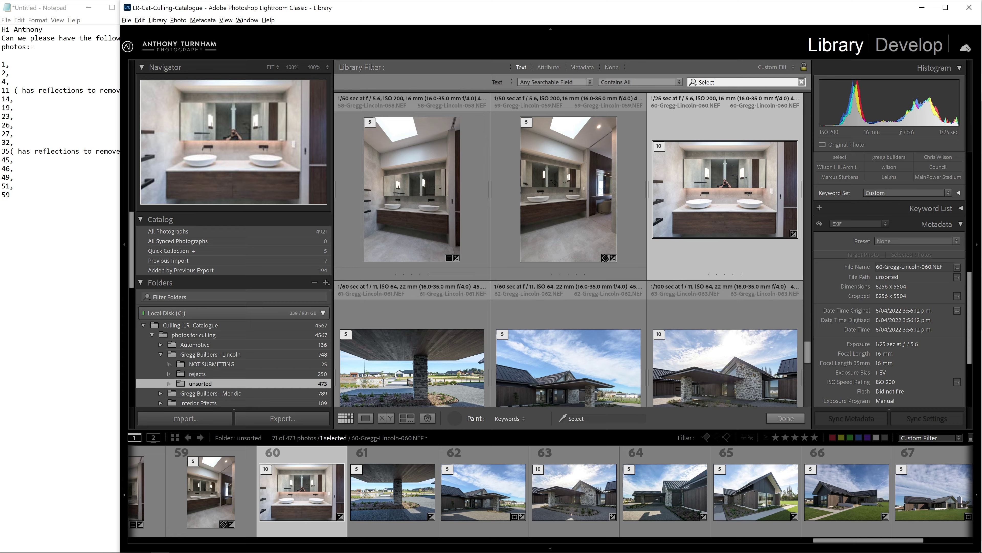
pyautogui.moveTo(805, 134); pyautogui.dragTo(820, 120)
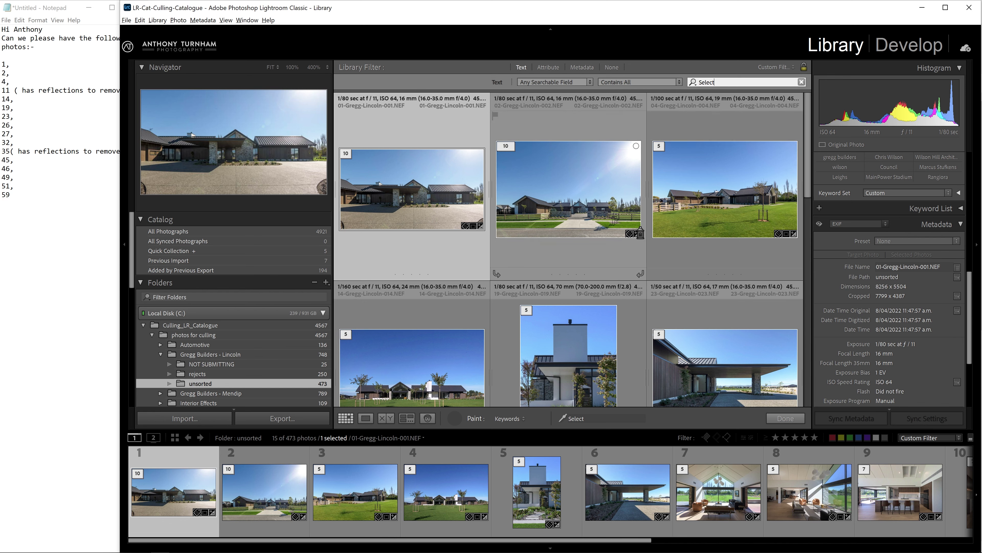
# Step: Look over the filtered photos, finish using the Painter tool and clear the text filter
pyautogui.scroll(-2, 611, 240)
pyautogui.scroll(2, 477, 263)
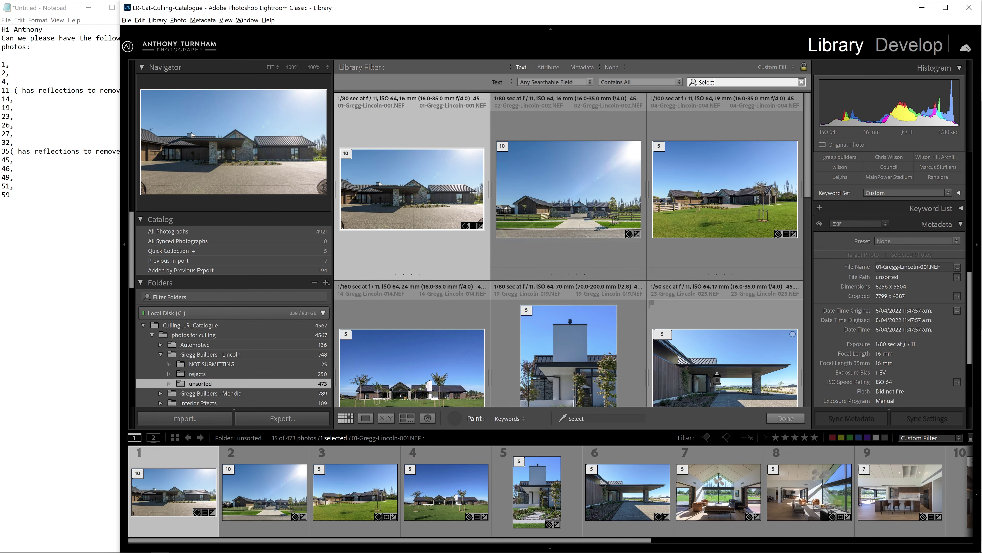
pyautogui.click(781, 418)
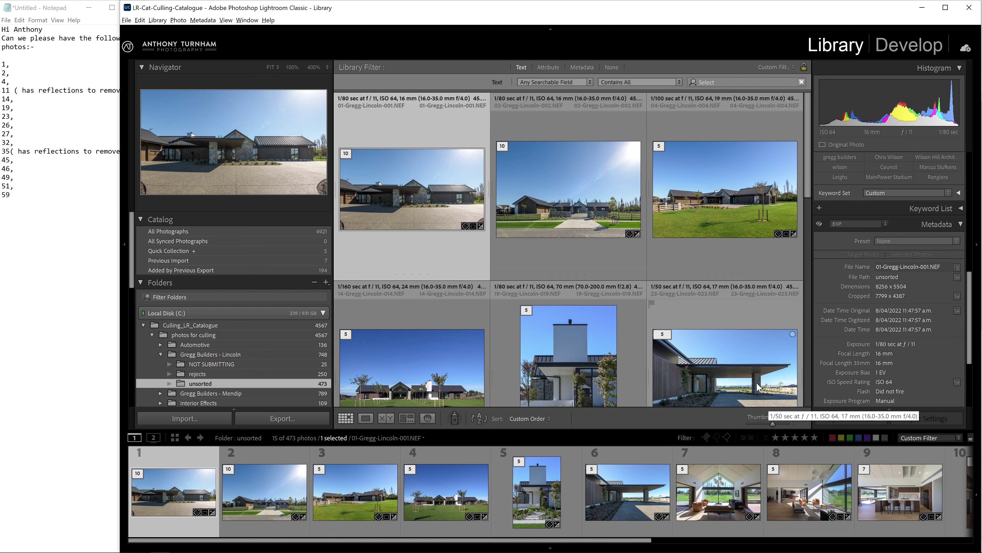
pyautogui.click(801, 82)
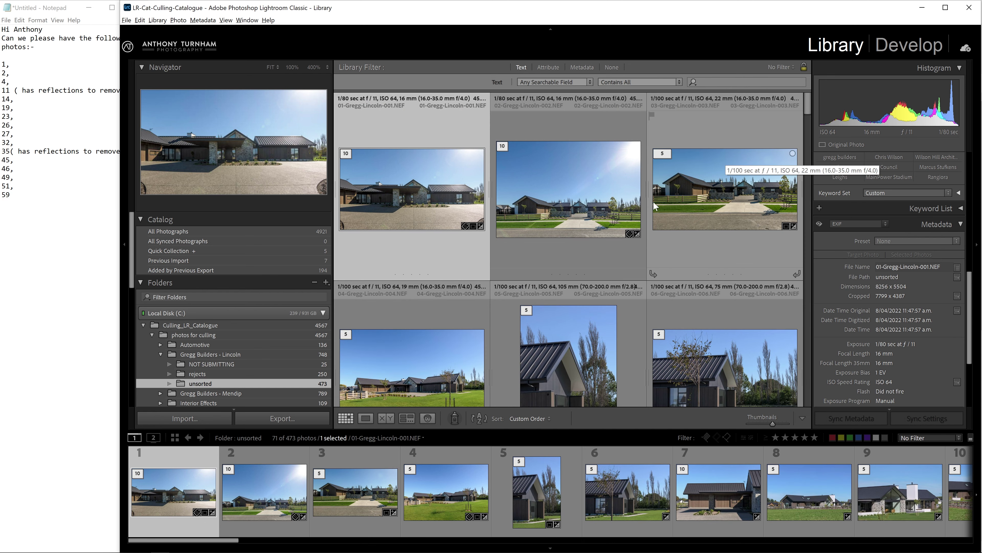
# Step: Select photo 11 in the unsorted folder and paint the Select keyword onto it with the Painter tool
pyautogui.scroll(-2, 634, 211)
pyautogui.scroll(-4, 629, 215)
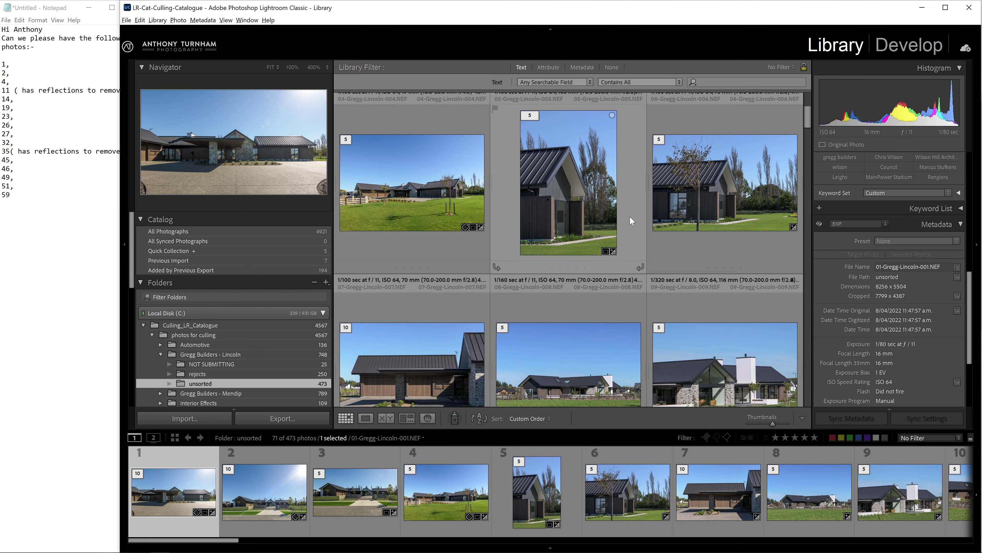
pyautogui.scroll(-2, 503, 290)
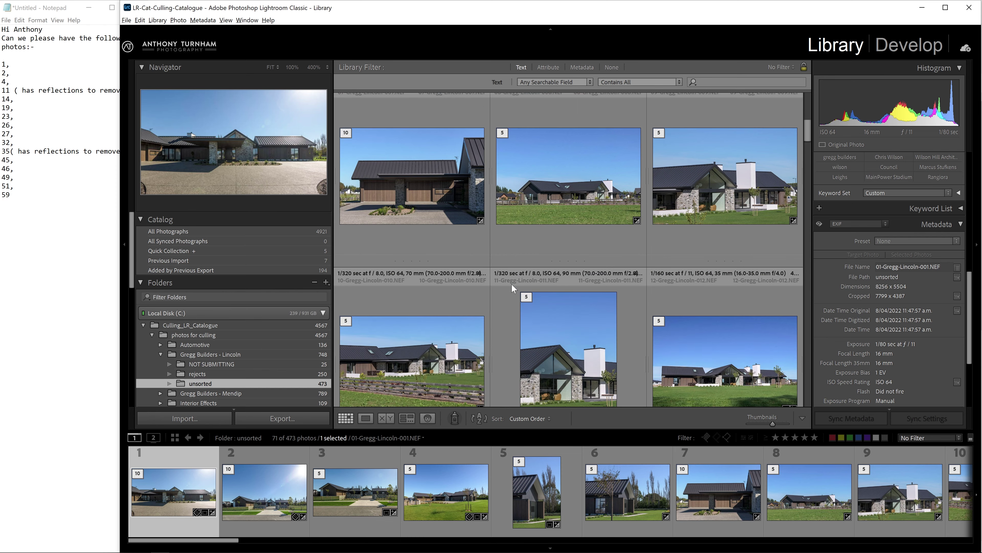
pyautogui.click(563, 304)
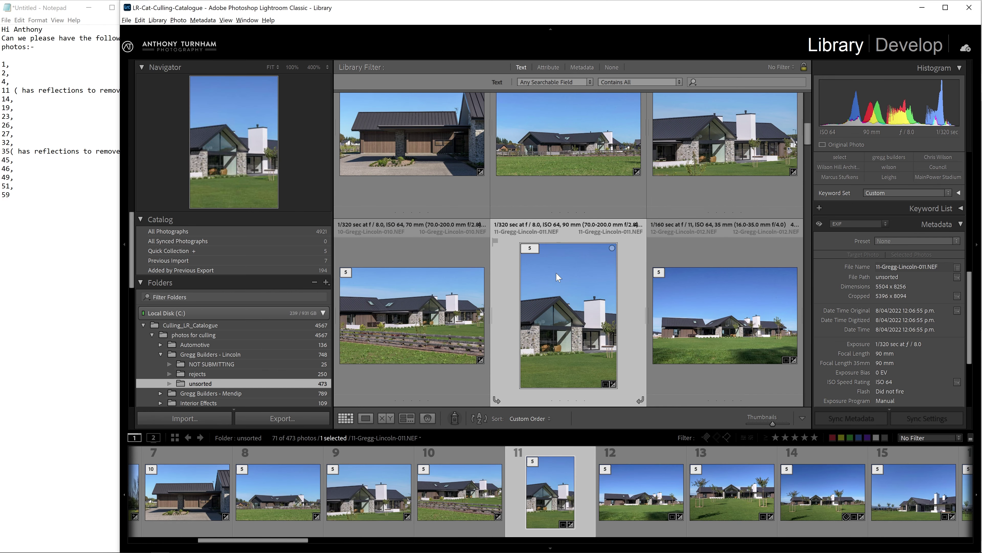
pyautogui.click(455, 418)
pyautogui.click(572, 299)
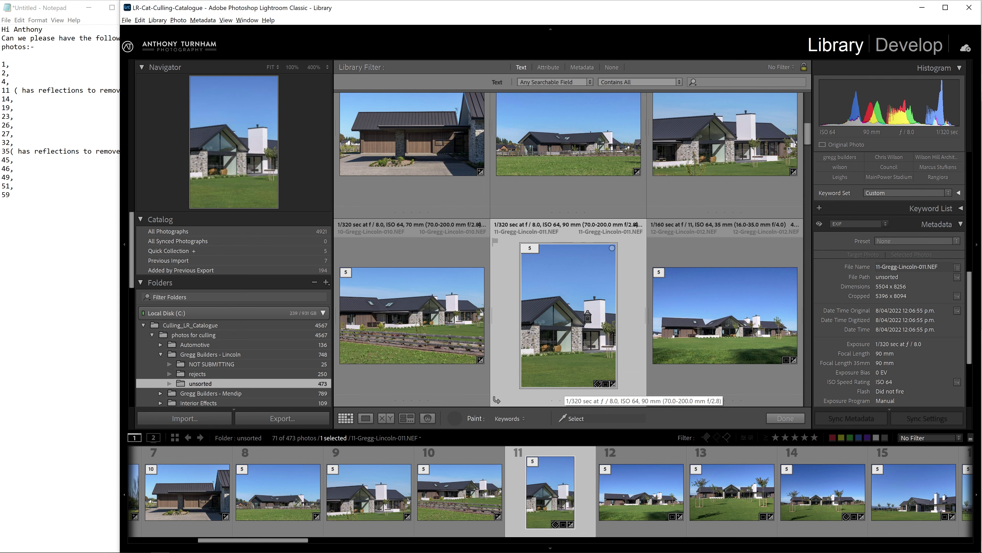
# Step: Filter the folder by the text "Select" in any searchable field, look over the filtered photos and finish using the Painter tool
pyautogui.click(737, 83)
pyautogui.write('Select')
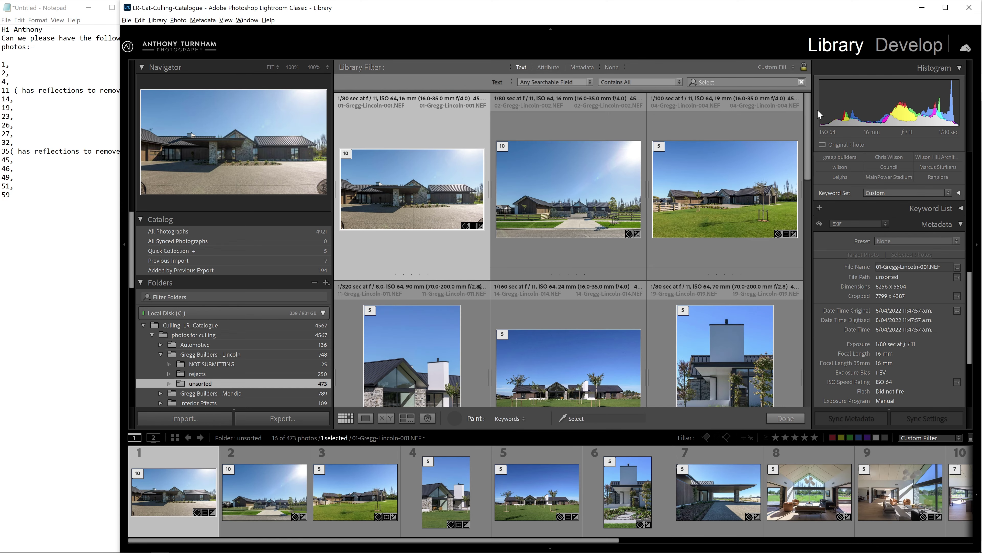
pyautogui.moveTo(807, 117); pyautogui.dragTo(817, 163)
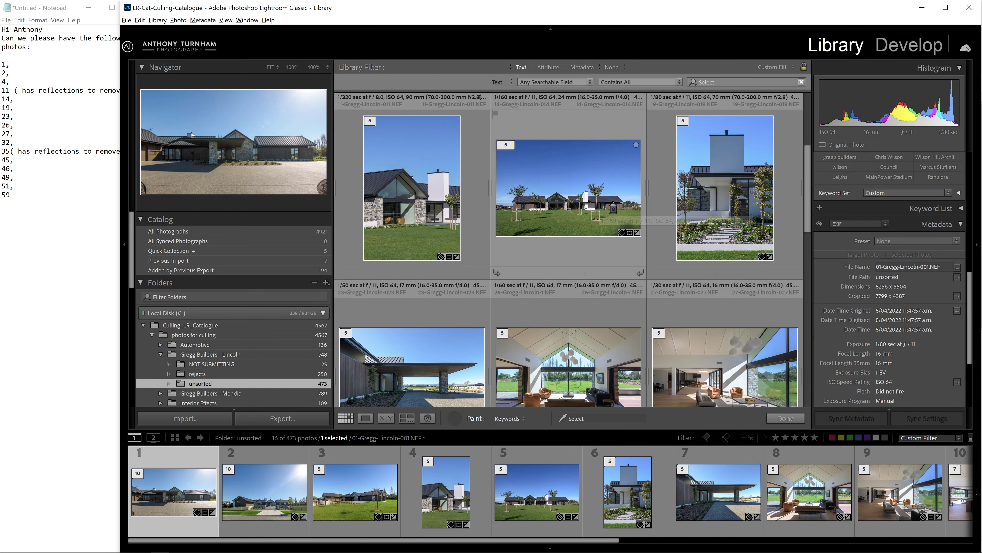
pyautogui.scroll(-3, 613, 209)
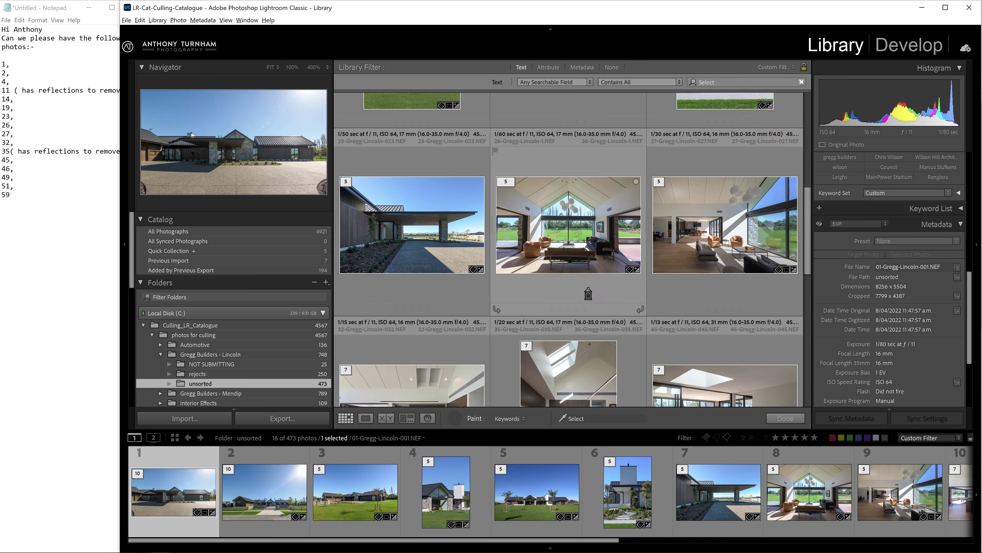
pyautogui.scroll(-6, 588, 293)
pyautogui.click(770, 420)
pyautogui.moveTo(811, 366); pyautogui.dragTo(798, 333)
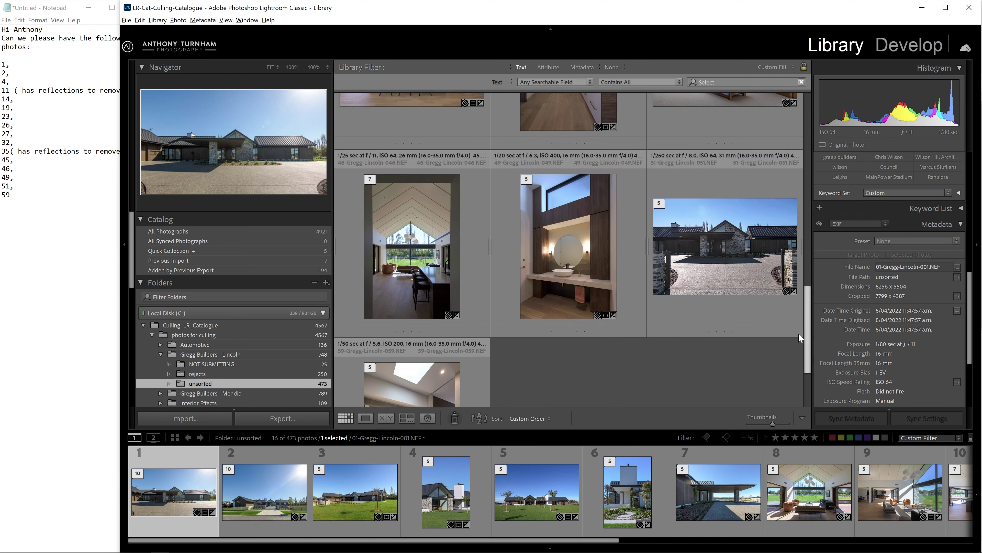
pyautogui.scroll(10, 581, 201)
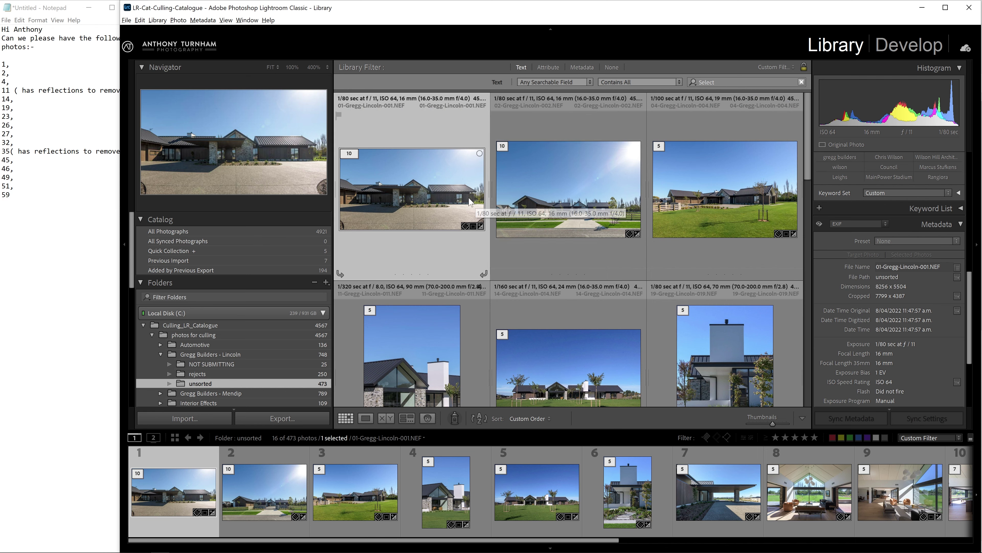
# Step: Move all the filtered photos into a new folder "Client Selects" inside Gregg Builders - Lincoln and open that folder
pyautogui.hotkey('ctrl', 'a')
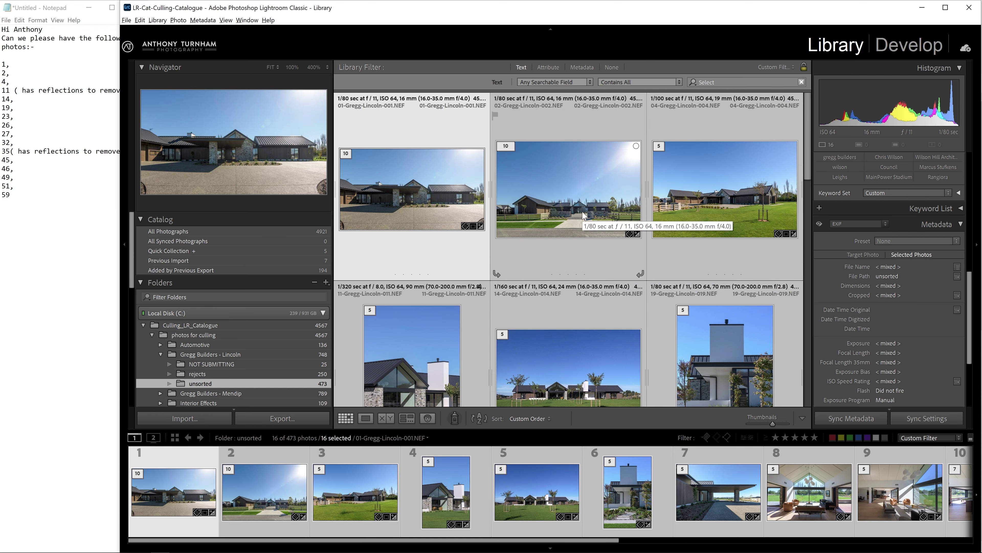
pyautogui.rightClick(186, 354)
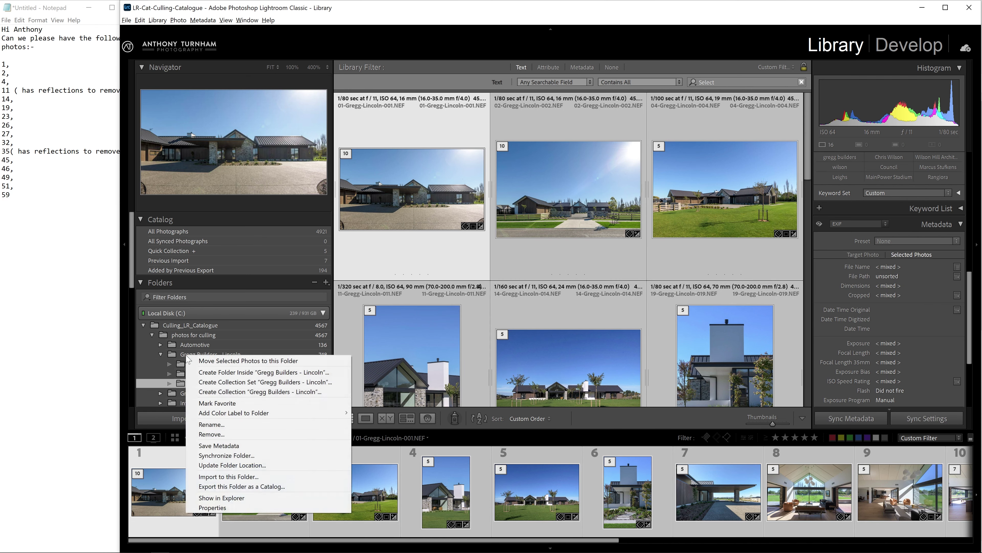
pyautogui.click(263, 372)
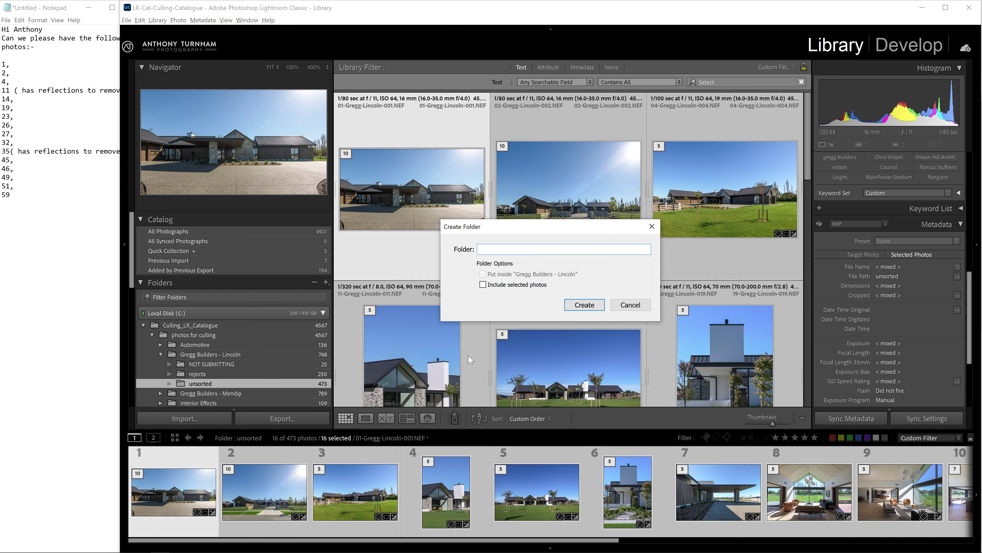
pyautogui.write('Client Selects')
pyautogui.click(484, 285)
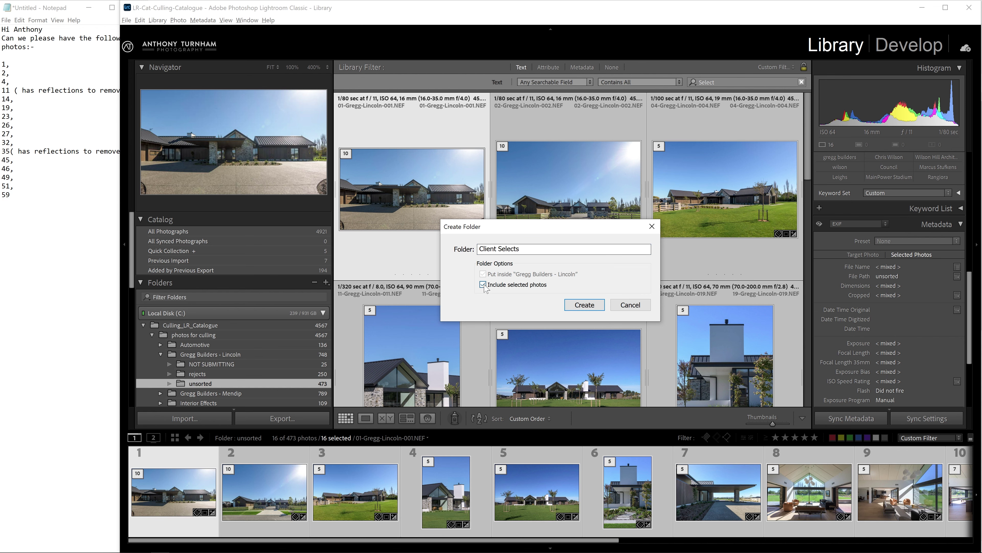
pyautogui.click(584, 304)
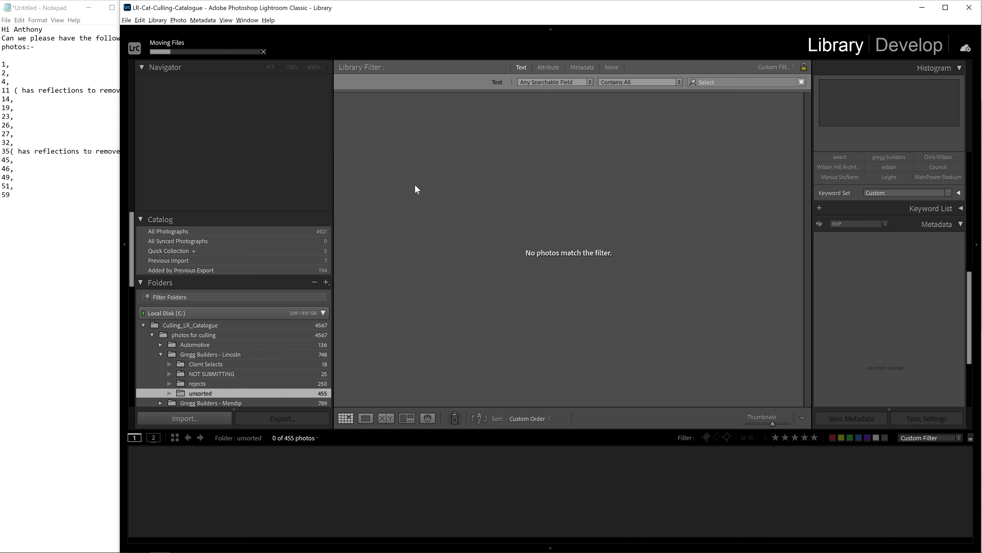
pyautogui.click(215, 365)
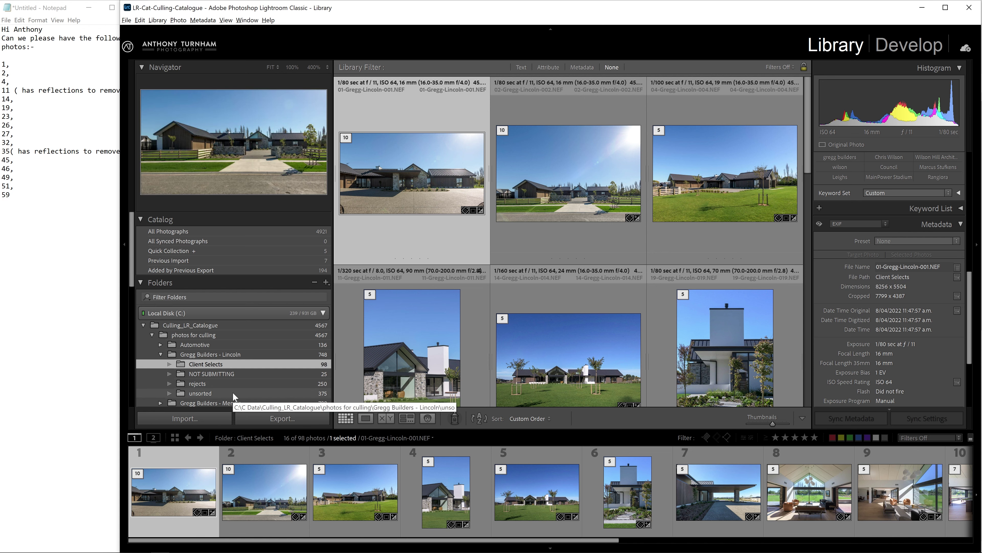
# Step: Rename the unsorted folder as "Unselected by Client"
pyautogui.rightClick(225, 393)
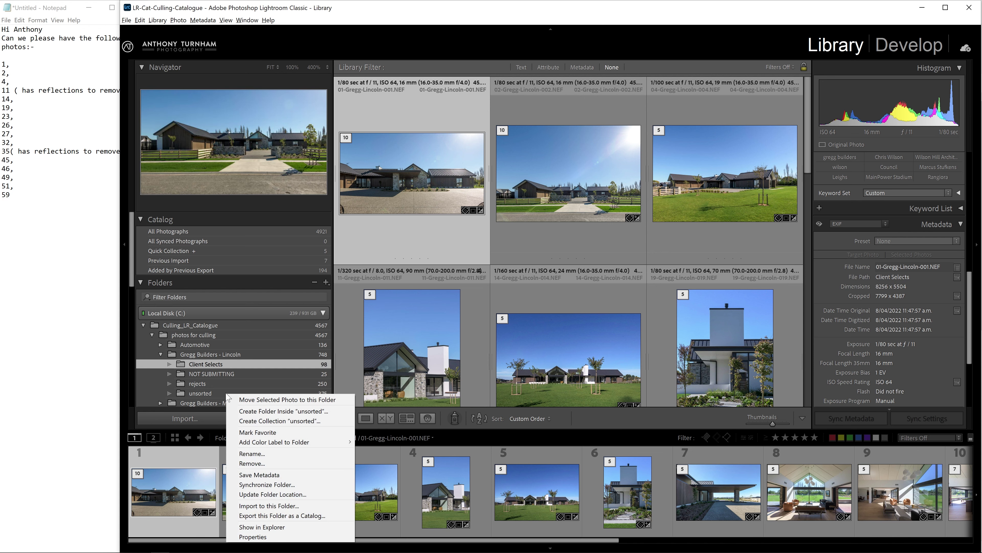
pyautogui.click(266, 452)
pyautogui.hotkey('ctrl', 'v')
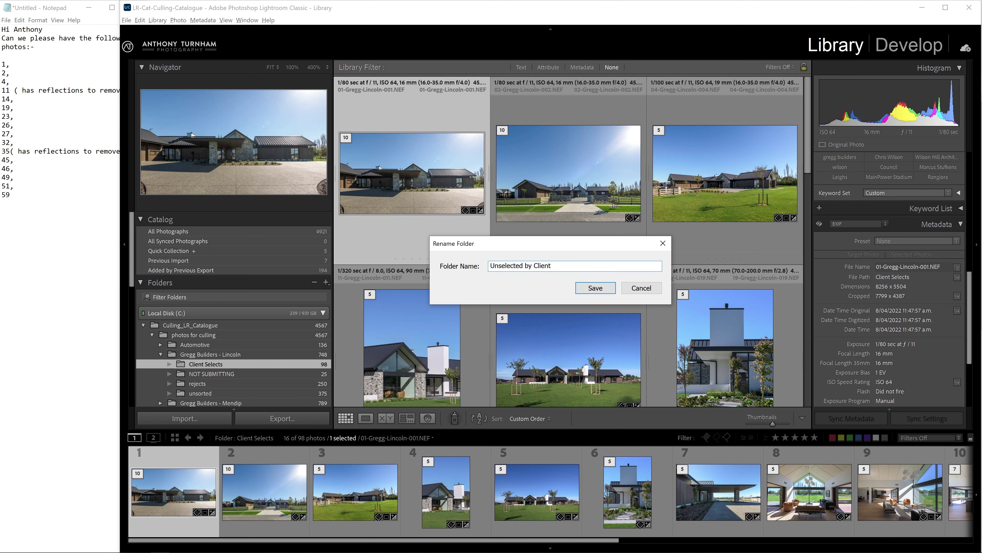
pyautogui.press('Return')
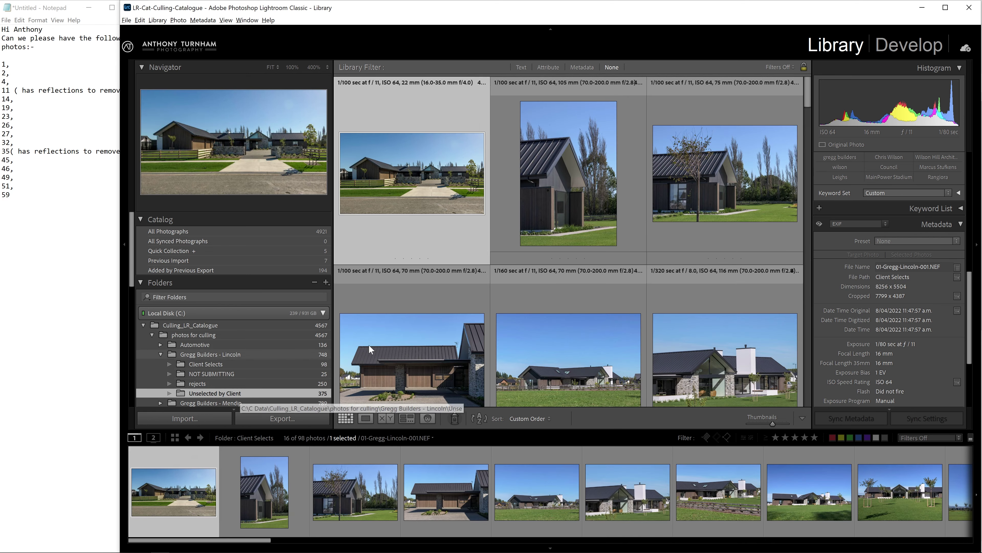
# Step: Find the bathroom photos in the Unselected by Client folder and view photos 41 and 42 in Loupe view
pyautogui.moveTo(807, 100); pyautogui.dragTo(860, 246)
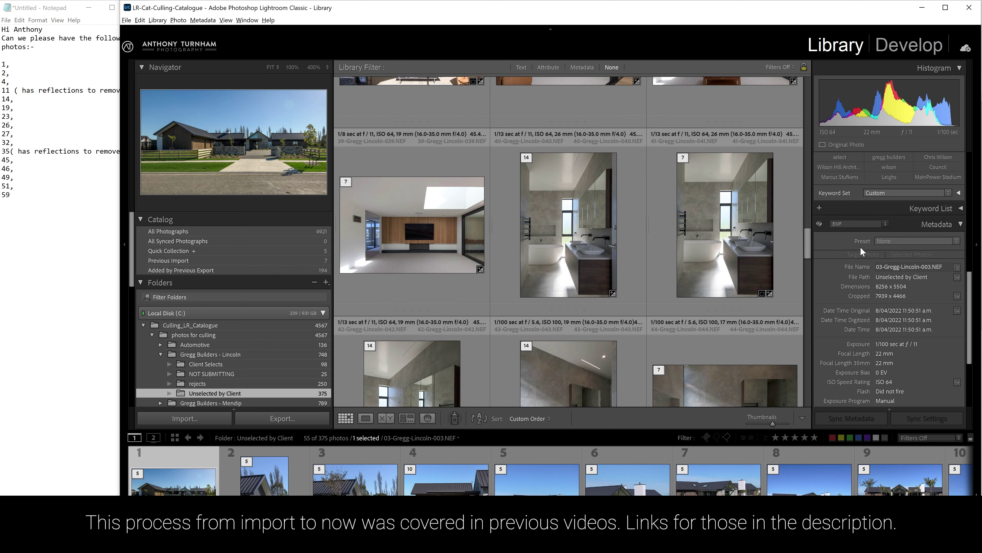
pyautogui.doubleClick(747, 247)
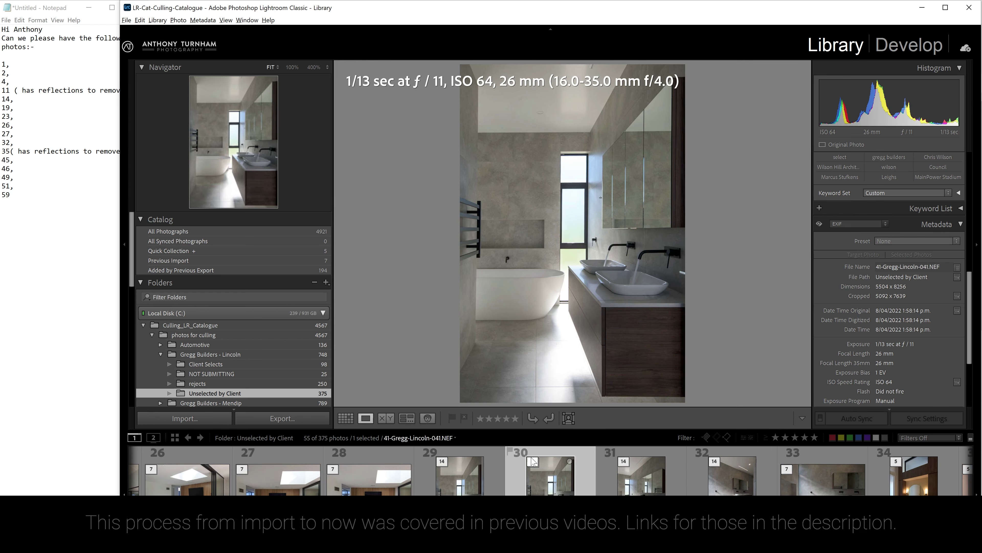
pyautogui.click(629, 465)
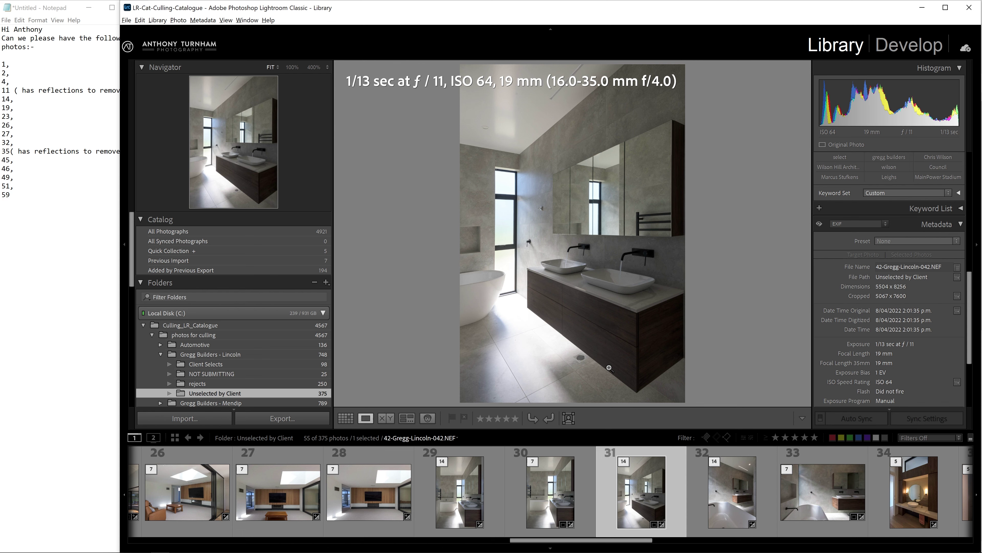
# Step: View bathroom photo 43, inspect its ceiling lights at 100%, and return to photo 42
pyautogui.scroll(-3, 412, 496)
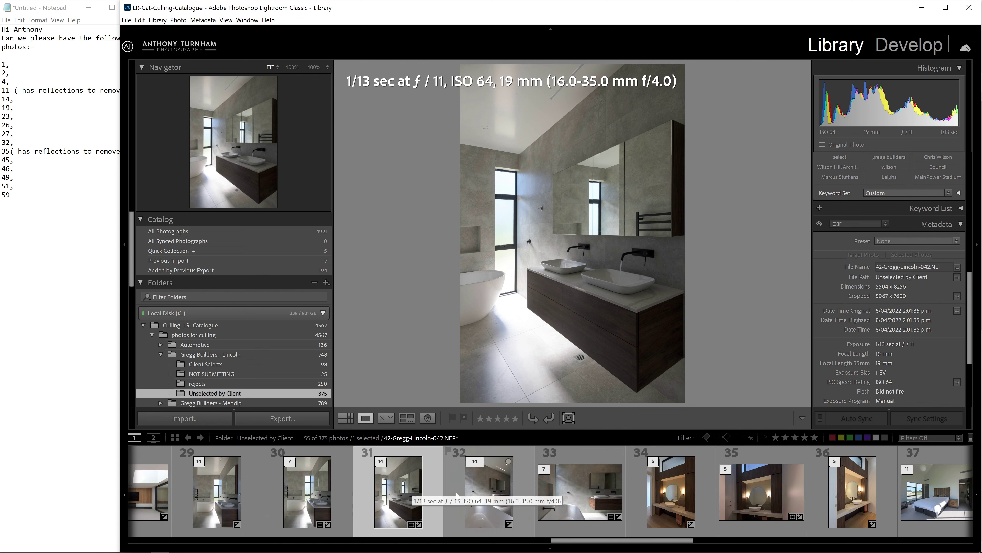
pyautogui.click(490, 503)
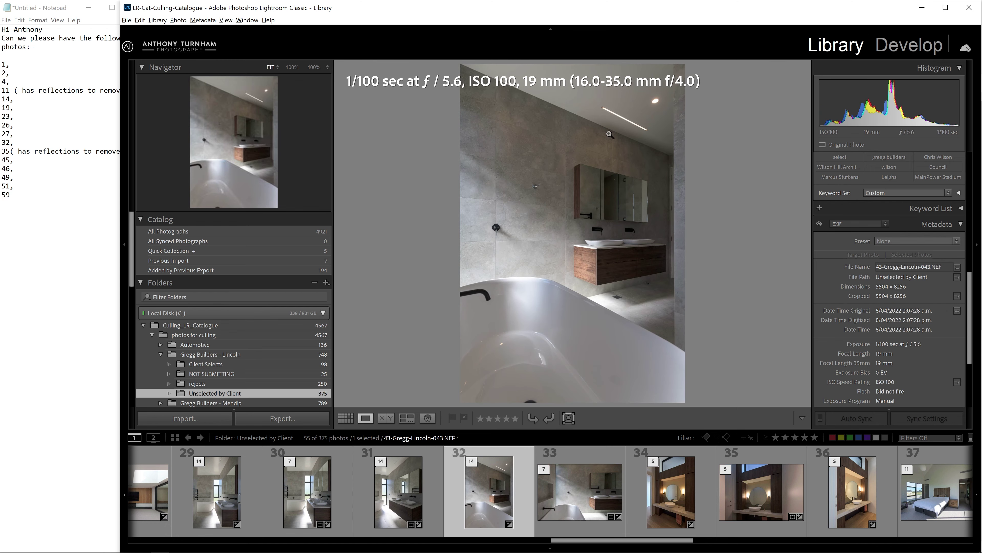
pyautogui.click(634, 113)
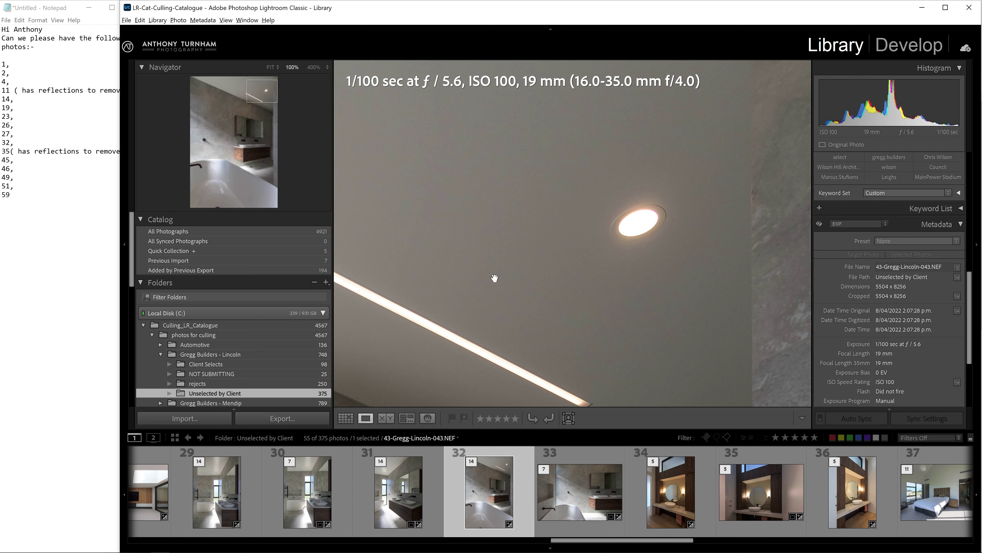
pyautogui.click(476, 271)
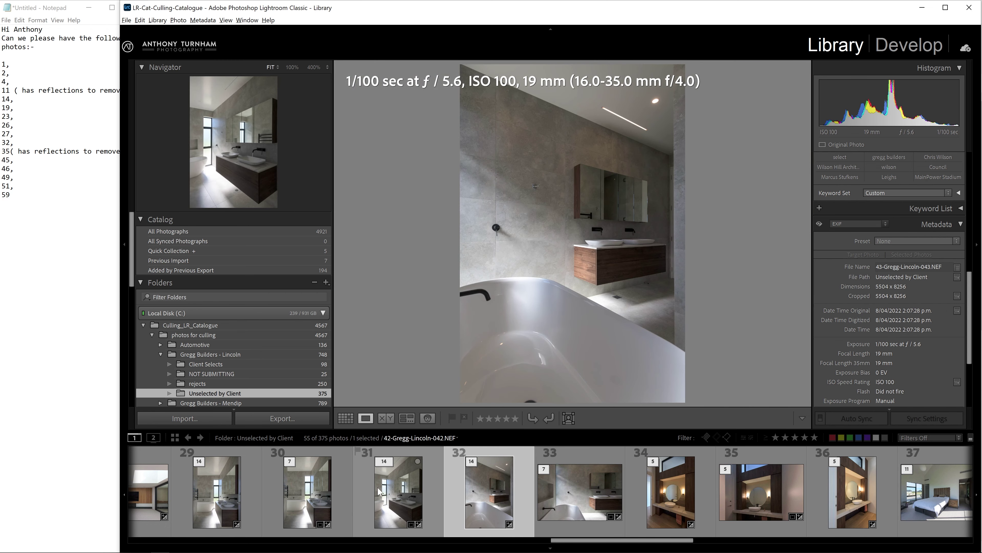
pyautogui.click(380, 495)
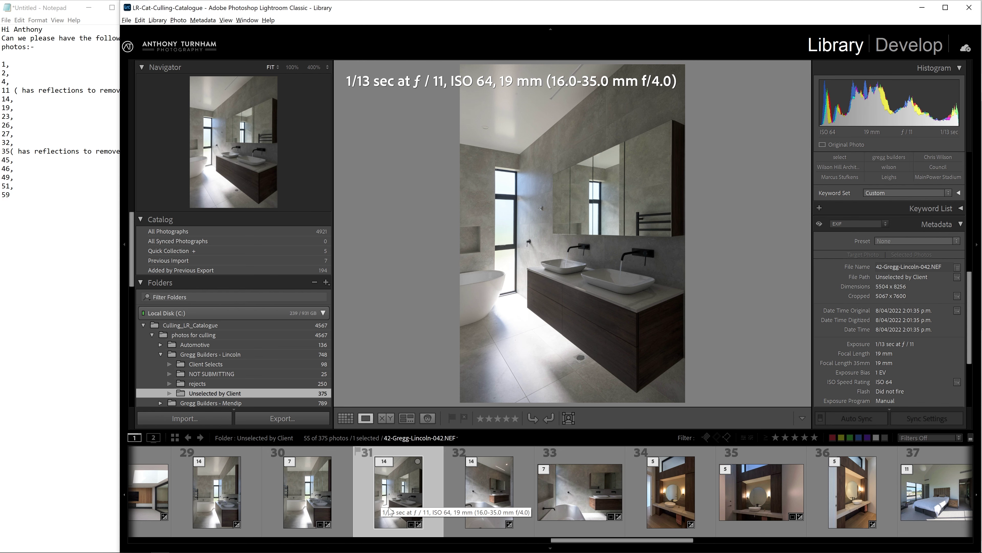
# Step: Compare living room photos 38 and 39, and inspect the glass door in photo 39 at 100% for reflections
pyautogui.scroll(3, 389, 511)
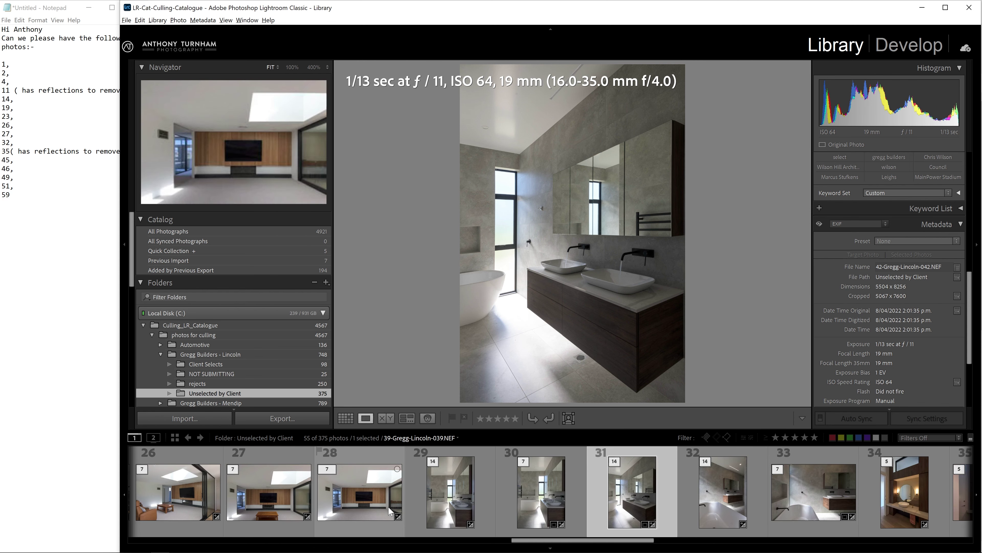
pyautogui.scroll(2, 503, 495)
pyautogui.click(544, 489)
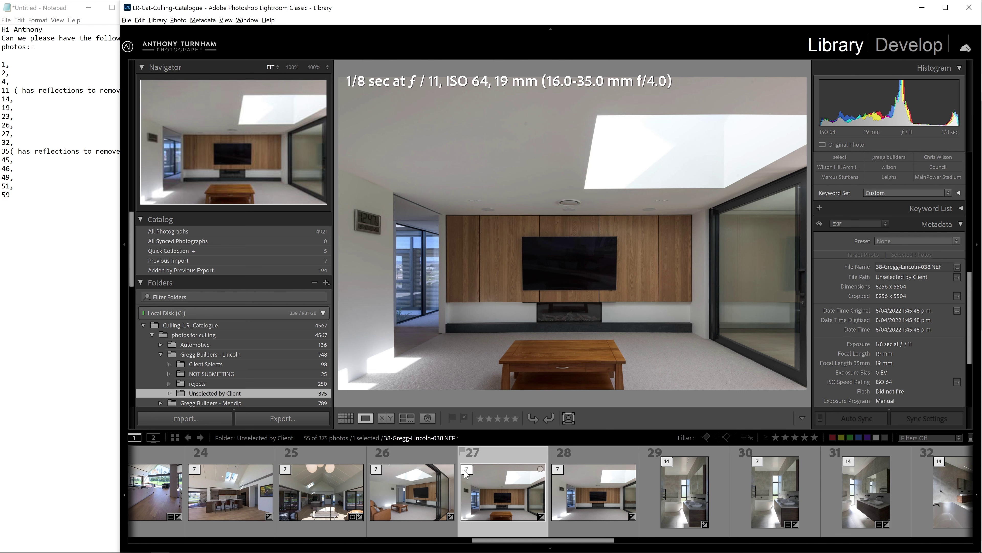
pyautogui.click(567, 485)
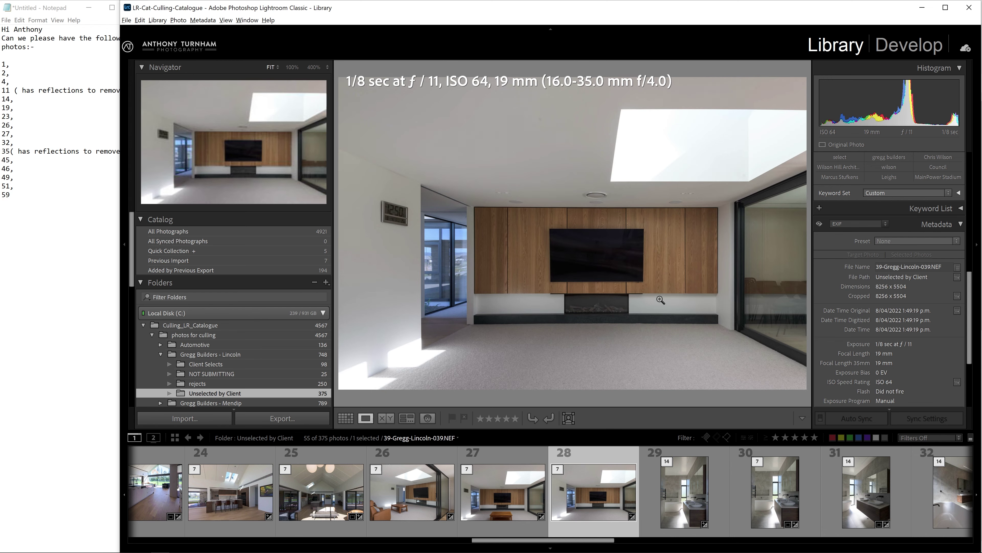
pyautogui.click(768, 296)
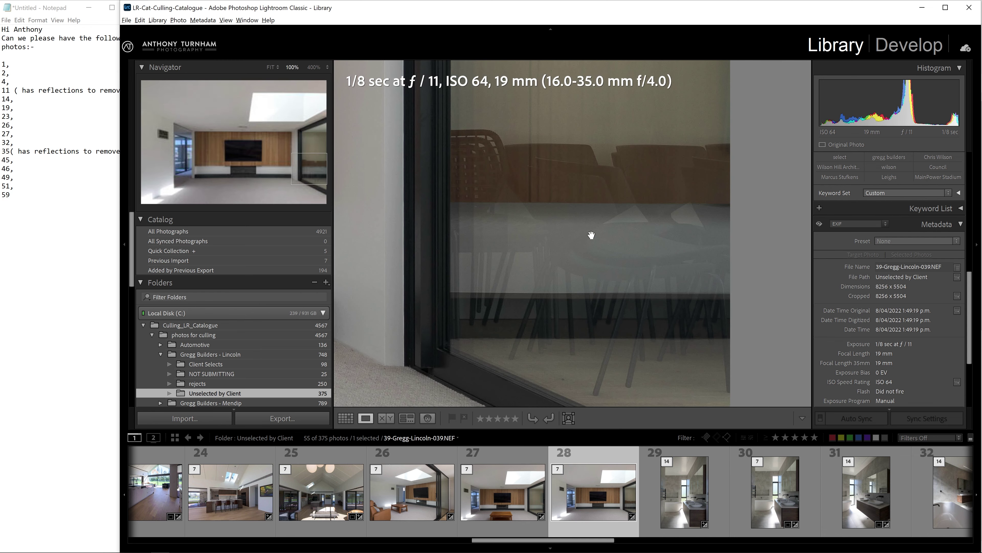
pyautogui.click(653, 239)
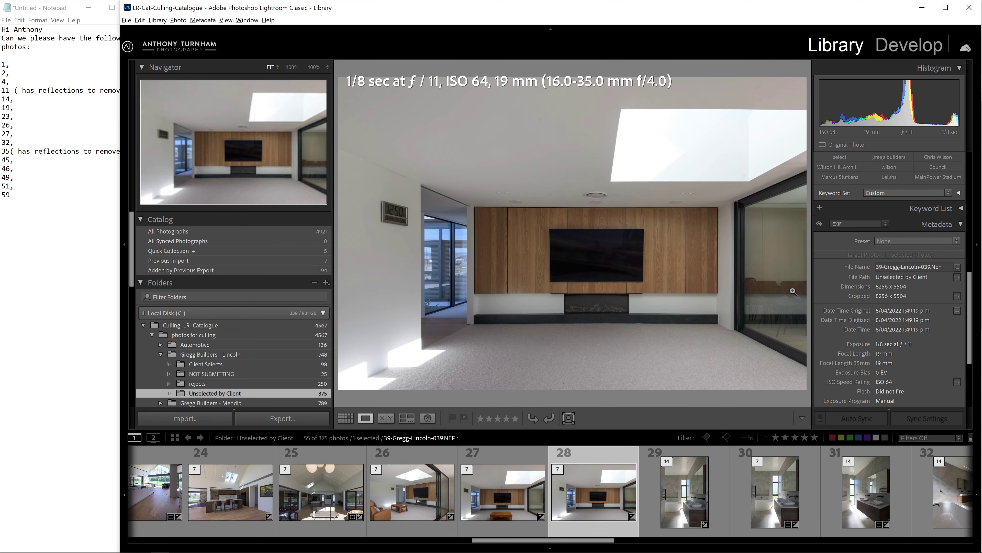
# Step: View living room photo 38 again and go through bathroom photos 40, 41 and 42
pyautogui.click(482, 489)
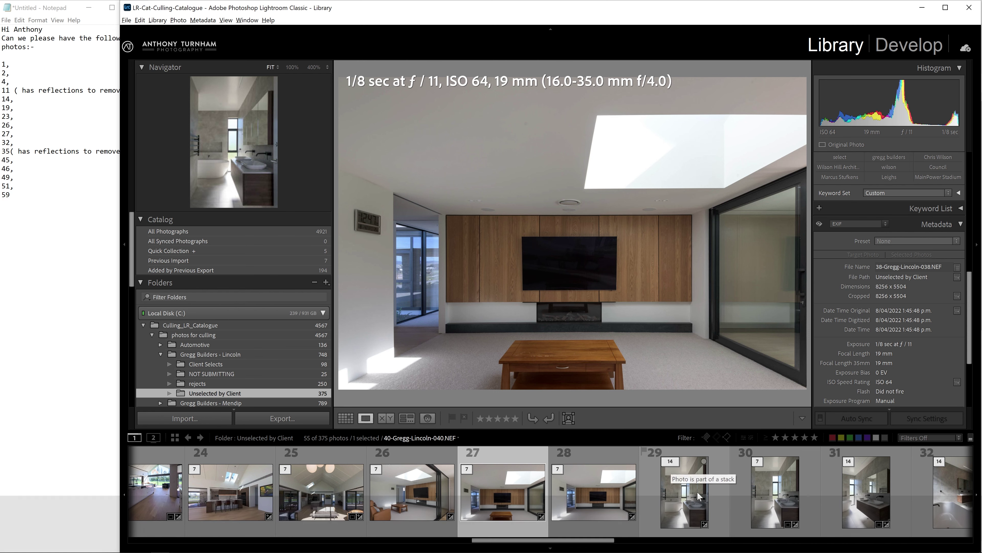
pyautogui.click(701, 495)
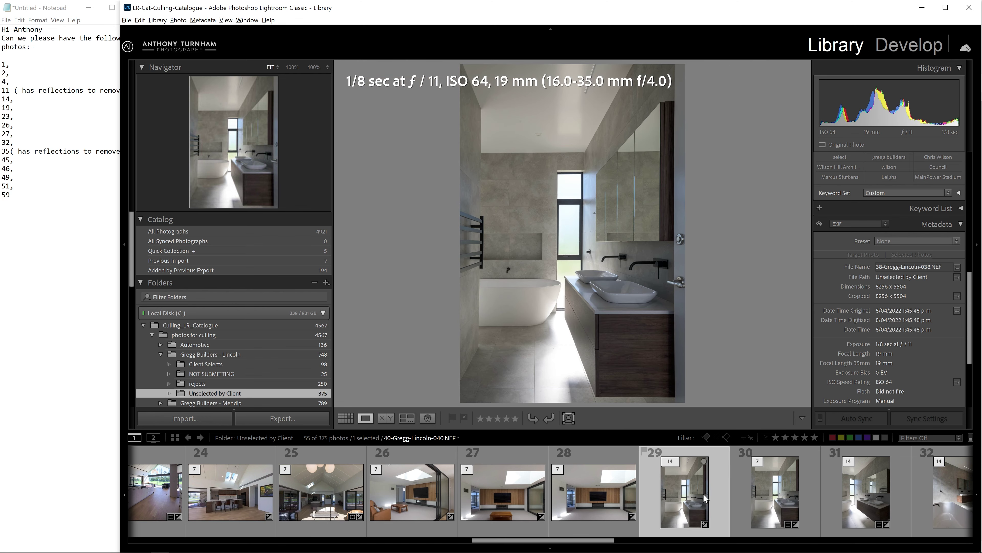
pyautogui.click(736, 507)
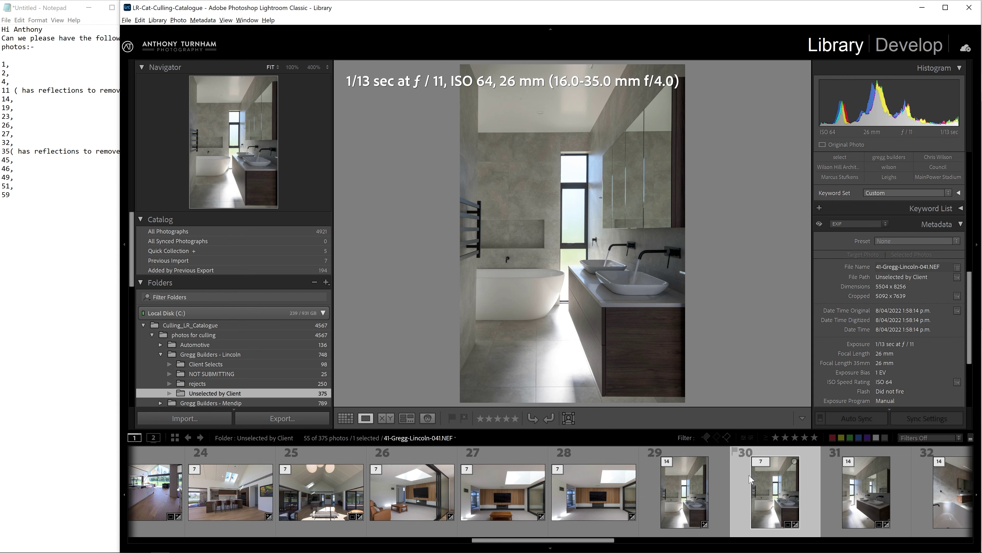
pyautogui.click(848, 496)
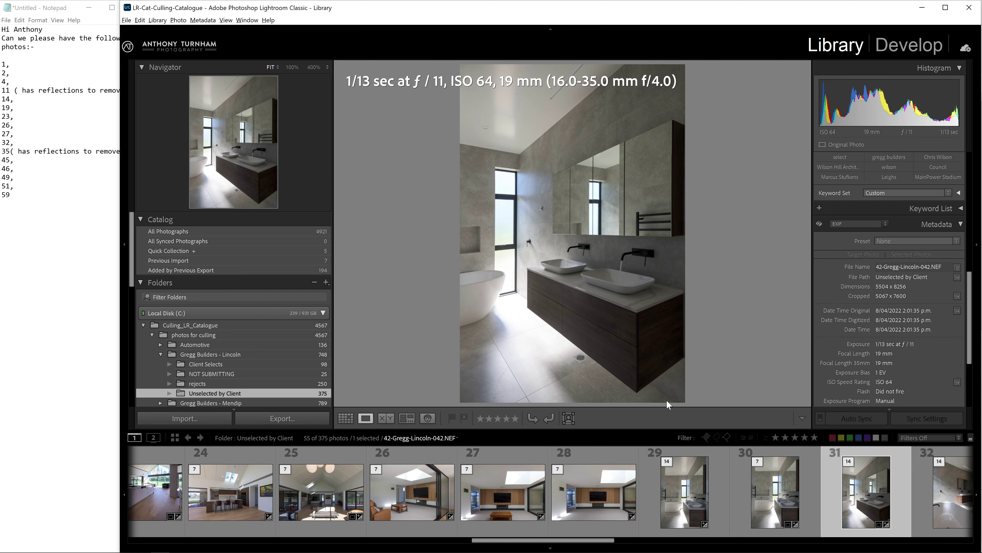
# Step: Maximize the Lightroom window and show the Client Selects folder in Grid view
pyautogui.press('super+Up')
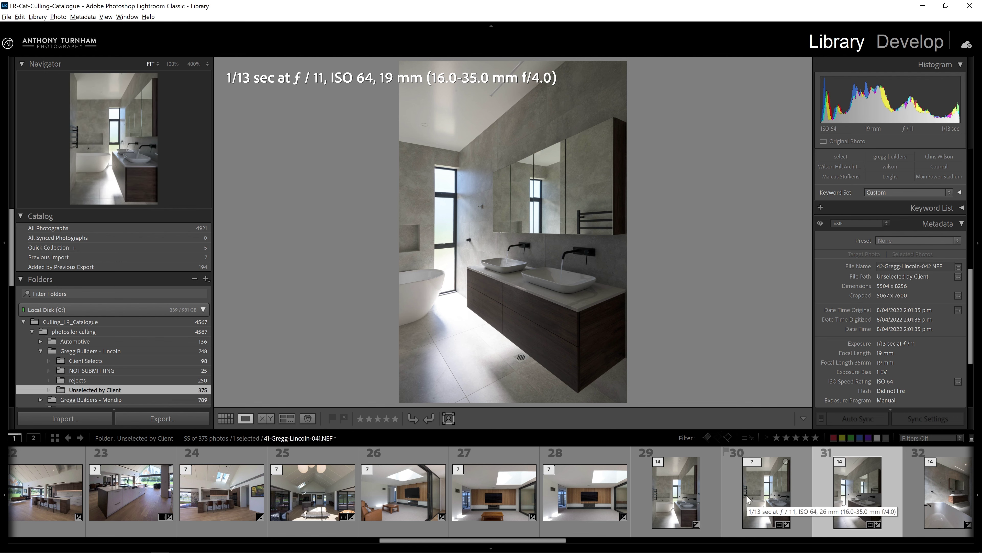
pyautogui.click(143, 361)
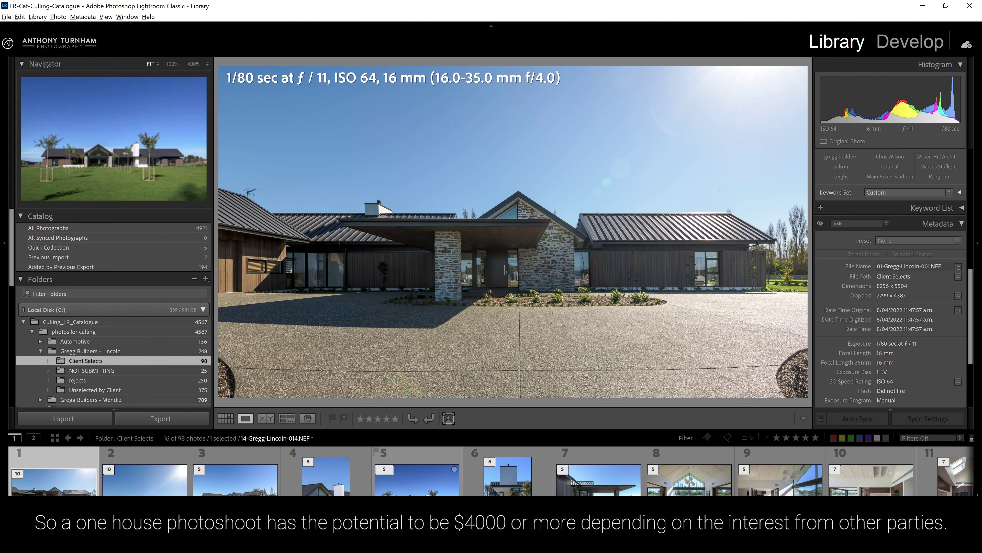
pyautogui.press('g')
# Step: Look through the thumbnails in the Client Selects folder to the end and back to the first photo
pyautogui.scroll(-1, 628, 259)
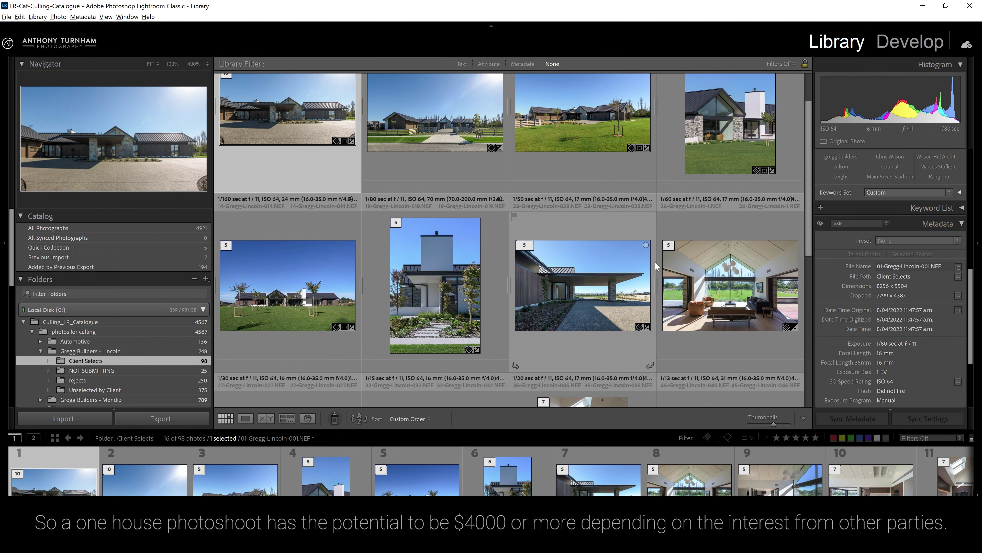
pyautogui.scroll(-1, 655, 261)
pyautogui.scroll(-1, 563, 211)
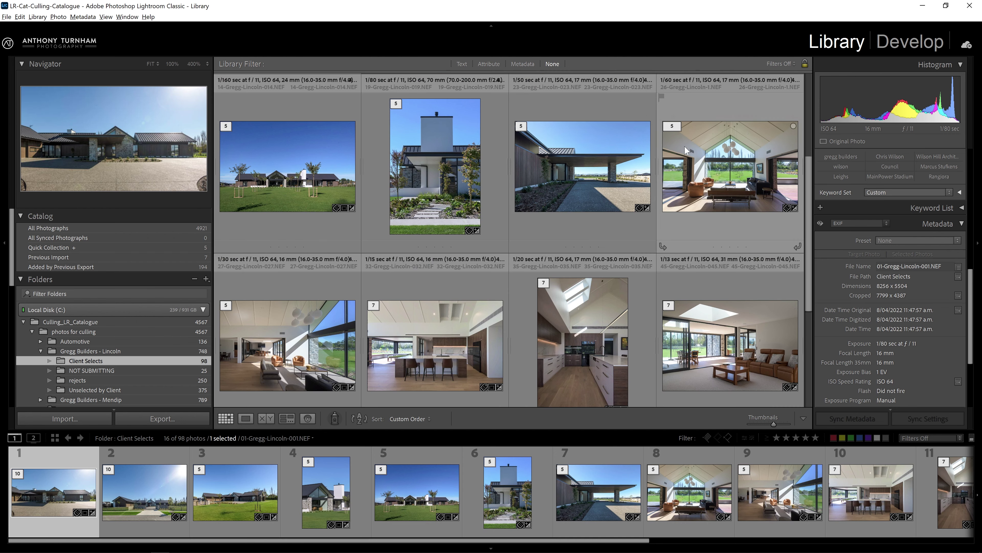
pyautogui.scroll(-1, 476, 278)
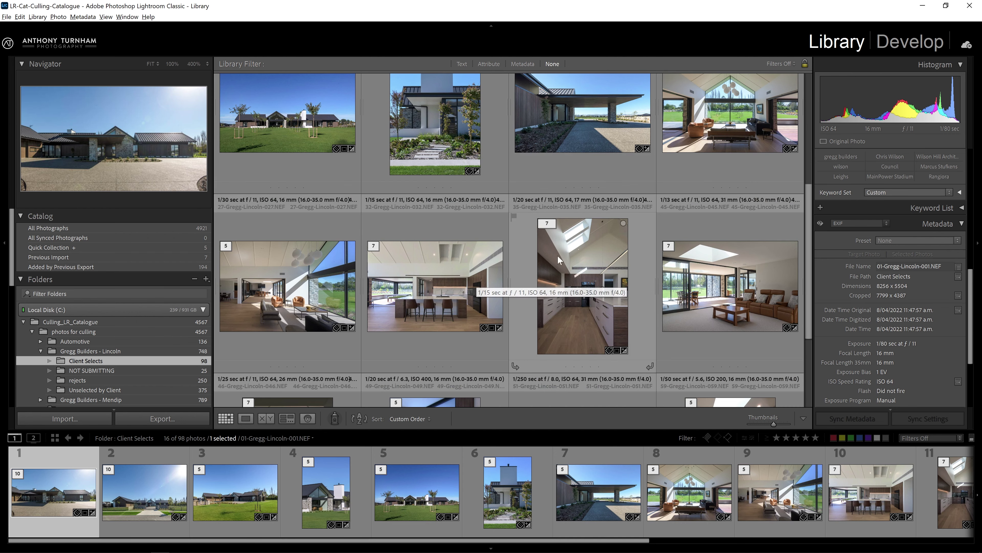
pyautogui.scroll(-1, 646, 305)
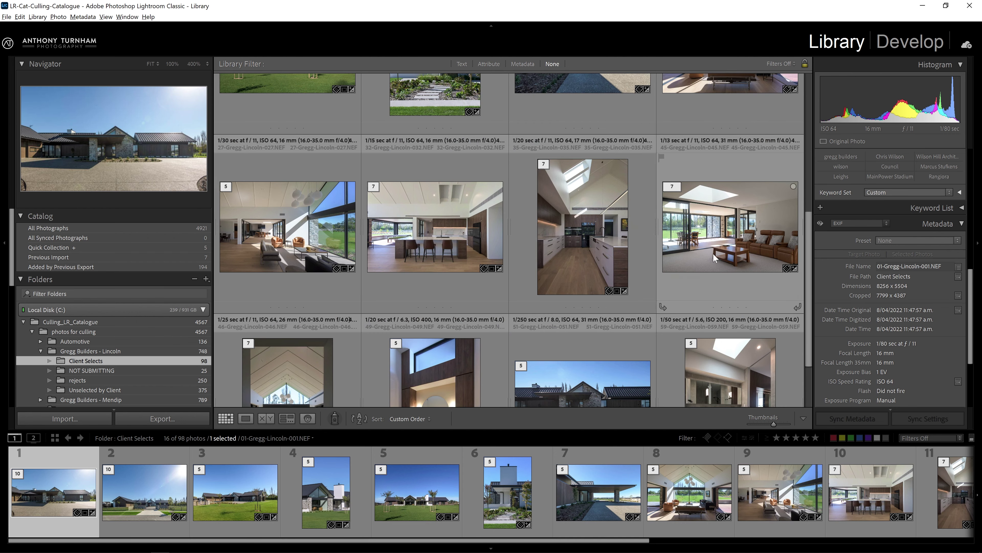
pyautogui.scroll(-1, 713, 255)
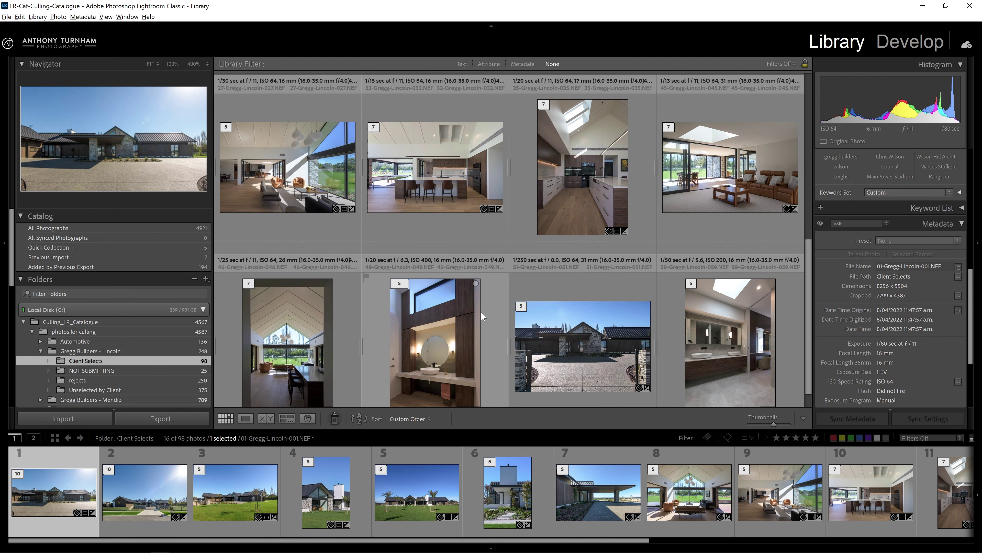
pyautogui.scroll(-1, 495, 317)
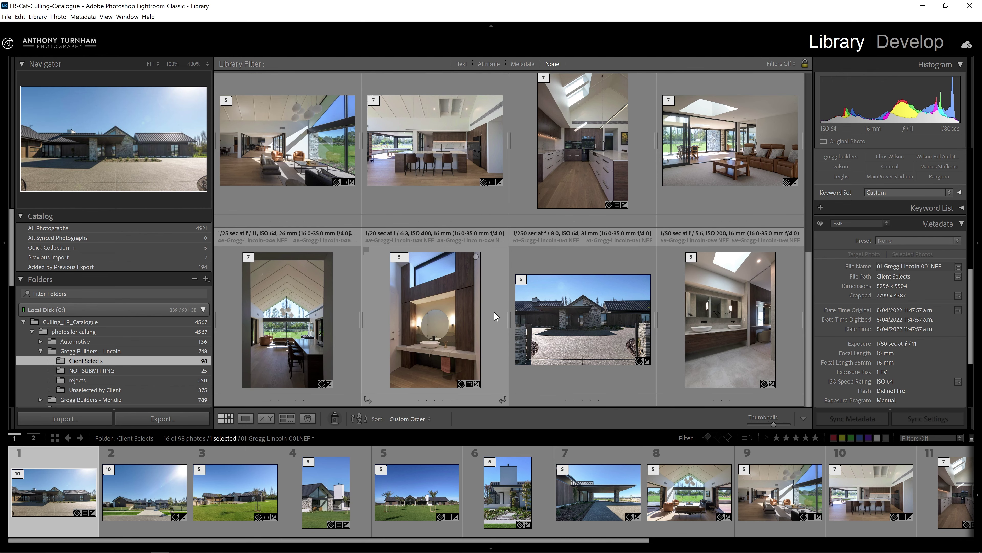
pyautogui.scroll(4, 494, 311)
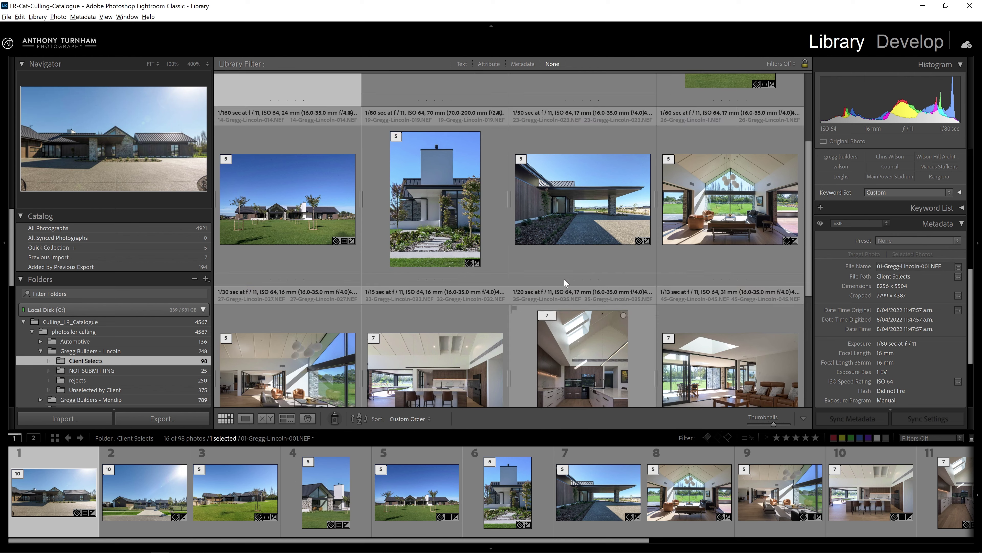
pyautogui.scroll(3, 477, 246)
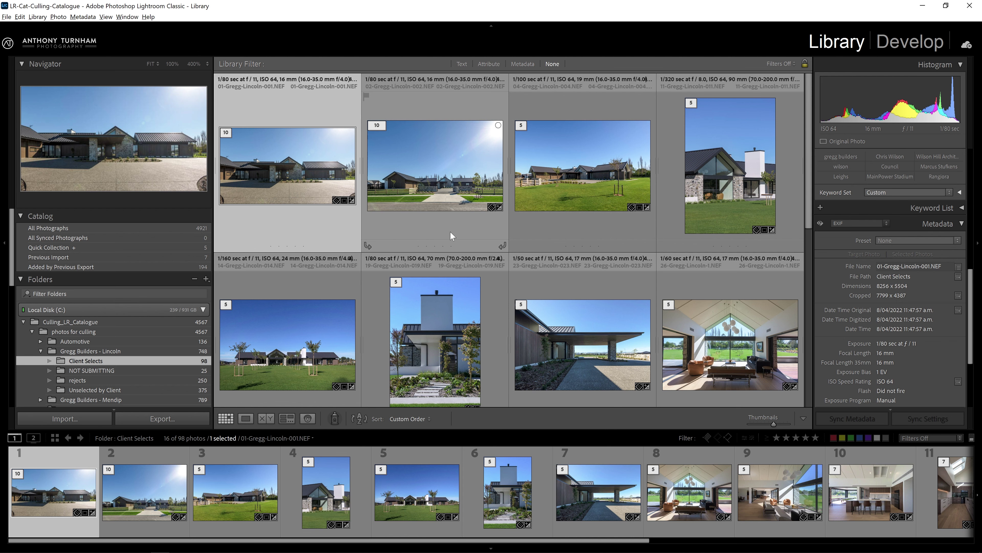
pyautogui.scroll(-2, 496, 217)
pyautogui.scroll(-1, 494, 217)
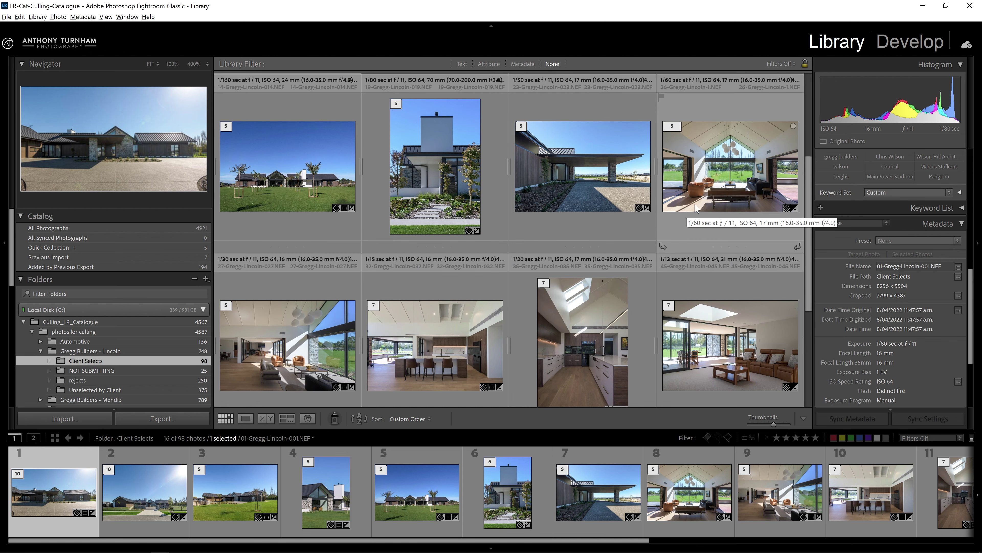
pyautogui.scroll(-1, 620, 297)
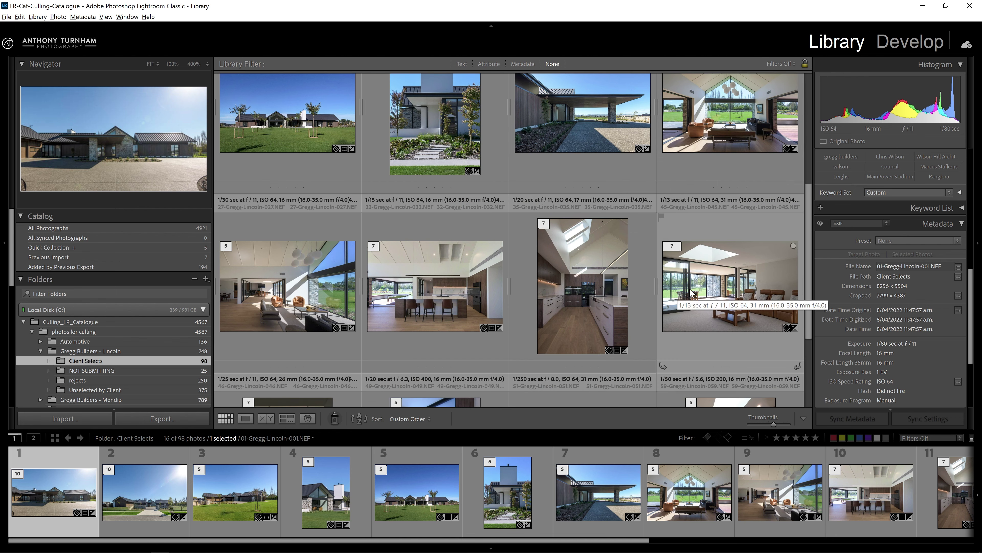
pyautogui.doubleClick(441, 292)
pyautogui.click(567, 461)
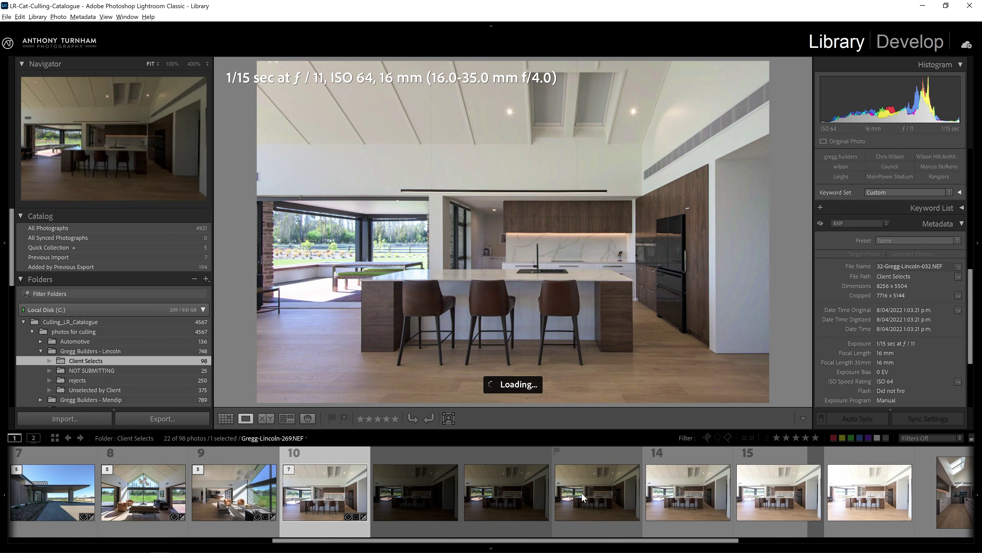
# Step: View the kitchen stack's other bracketed exposures one by one, from Gregg-Lincoln-267 to Gregg-Lincoln-272
pyautogui.click(409, 496)
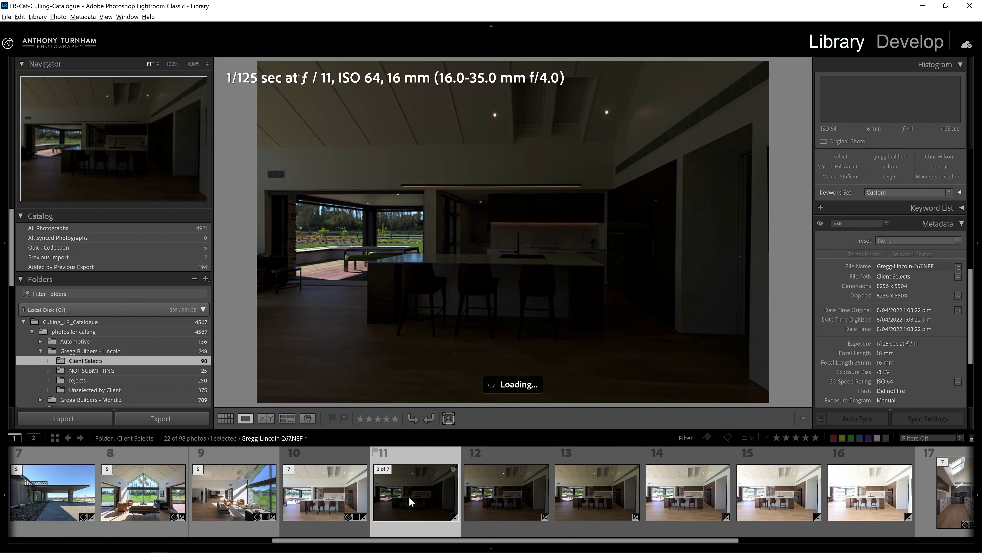
pyautogui.click(508, 493)
pyautogui.click(597, 488)
pyautogui.click(680, 496)
pyautogui.click(770, 499)
pyautogui.click(842, 497)
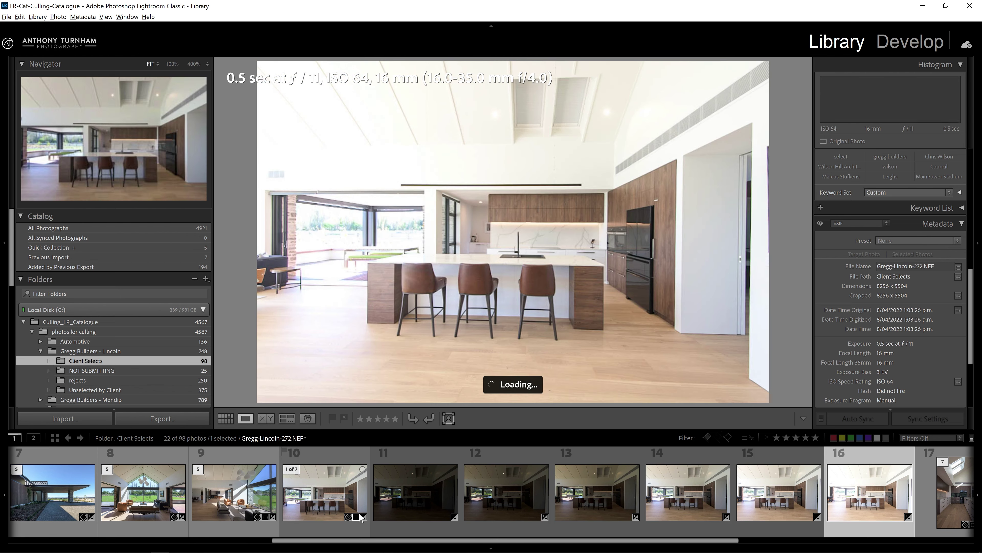
pyautogui.keyDown('shift'); pyautogui.click(361, 515); pyautogui.keyUp('shift')
pyautogui.press('n')
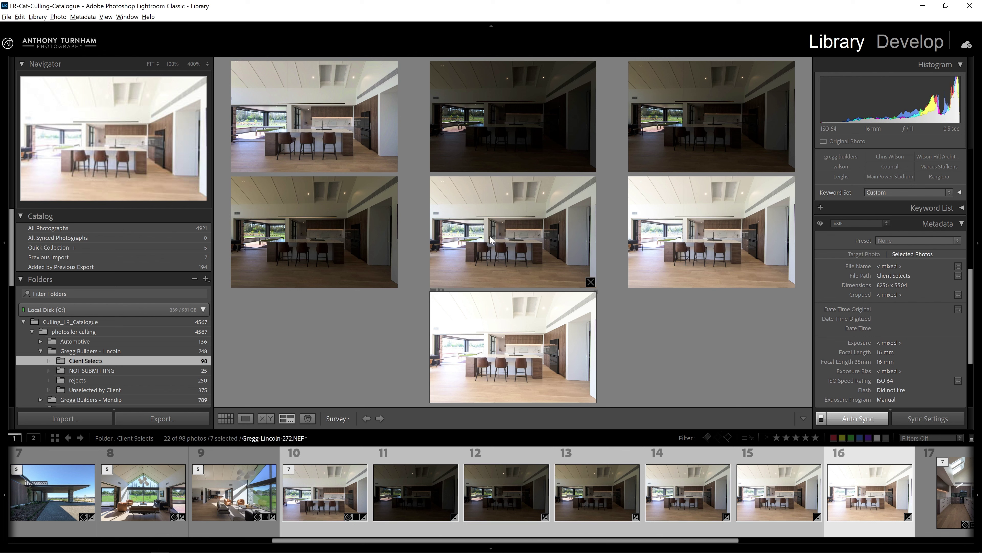
pyautogui.click(337, 122)
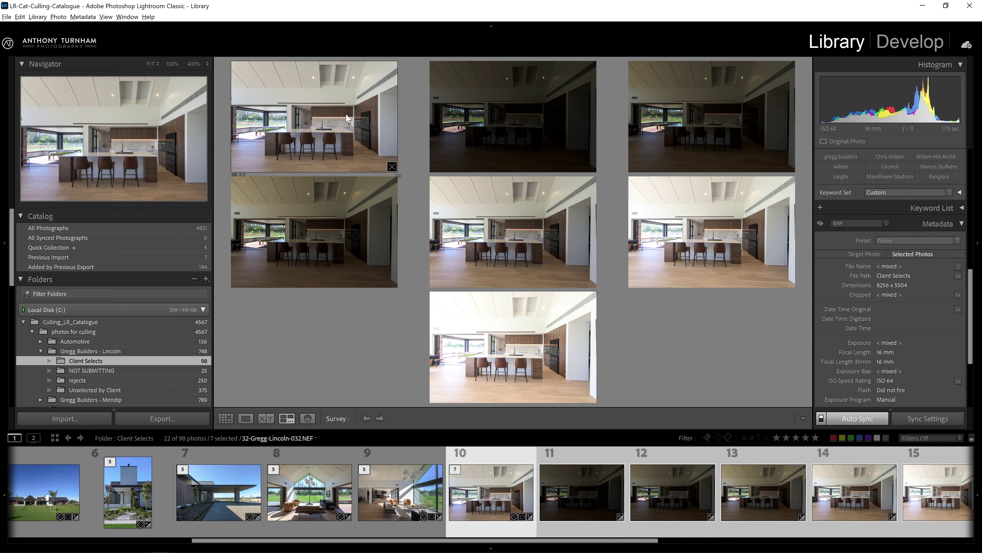
pyautogui.doubleClick(508, 118)
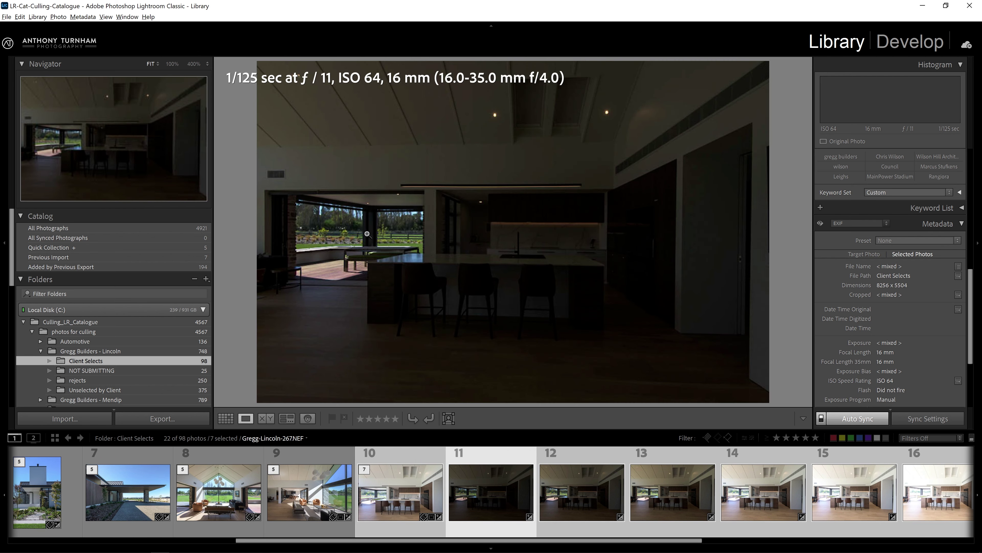
pyautogui.click(365, 231)
pyautogui.moveTo(365, 231); pyautogui.dragTo(536, 207)
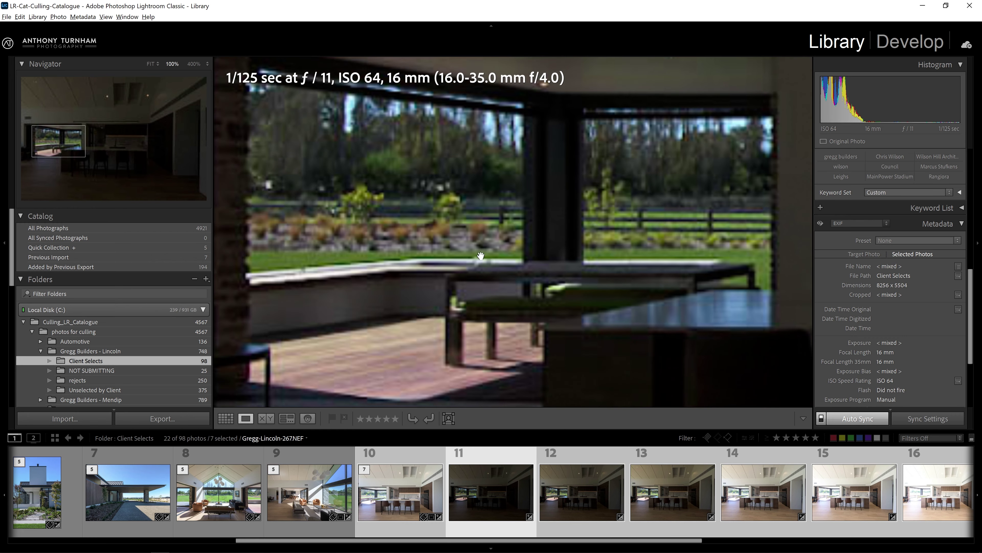
pyautogui.click(548, 243)
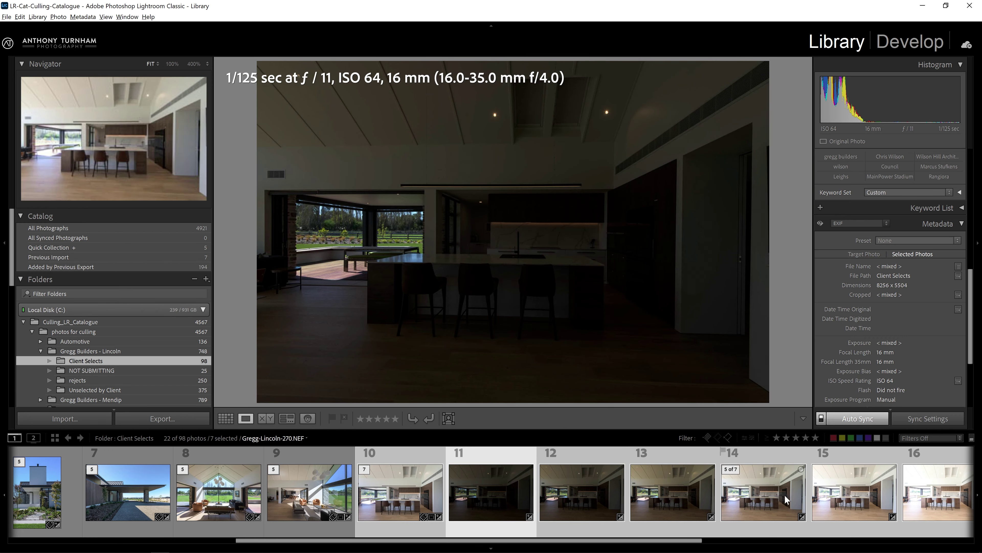
# Step: View the bright 1/4 sec kitchen exposure, Gregg-Lincoln-271, and inspect its window area at 100%
pyautogui.click(842, 494)
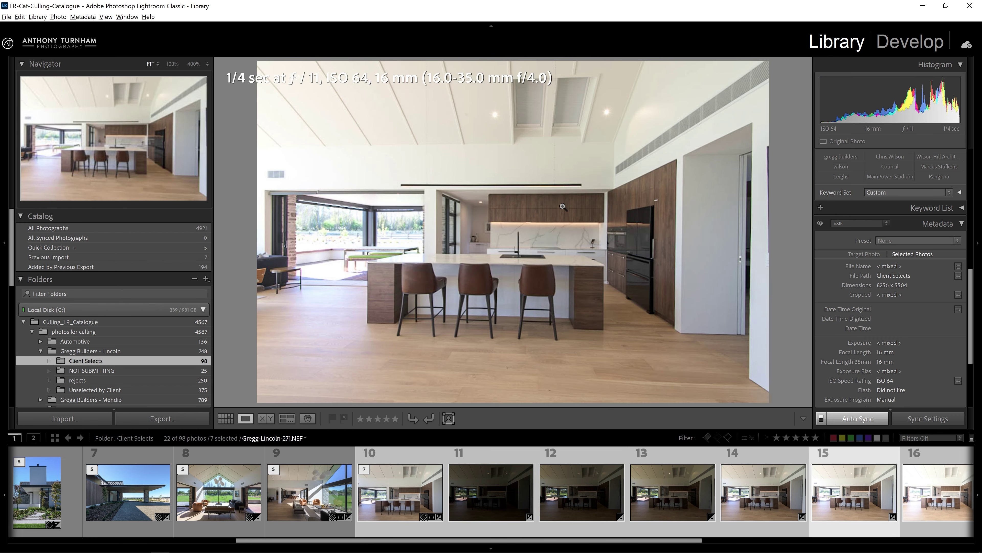
pyautogui.click(385, 225)
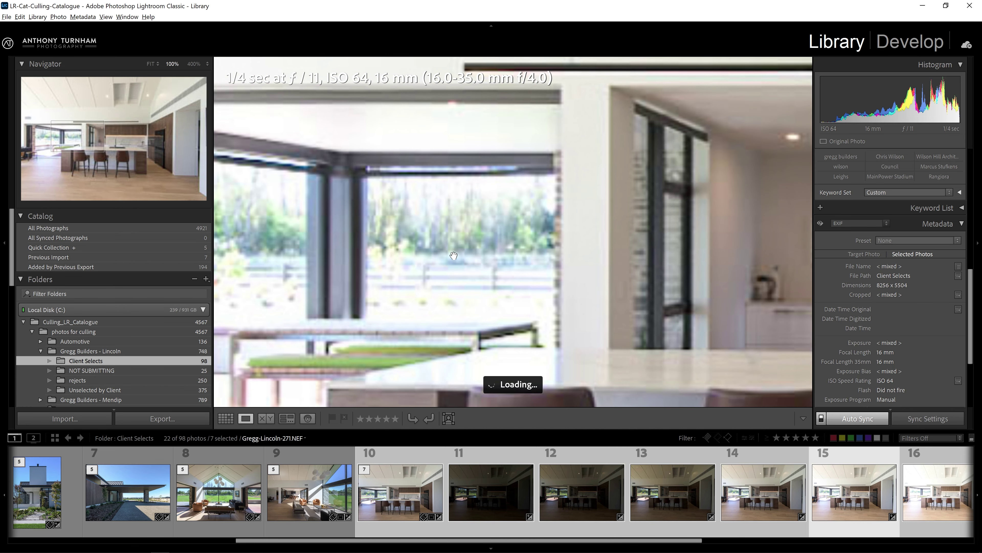
pyautogui.click(549, 241)
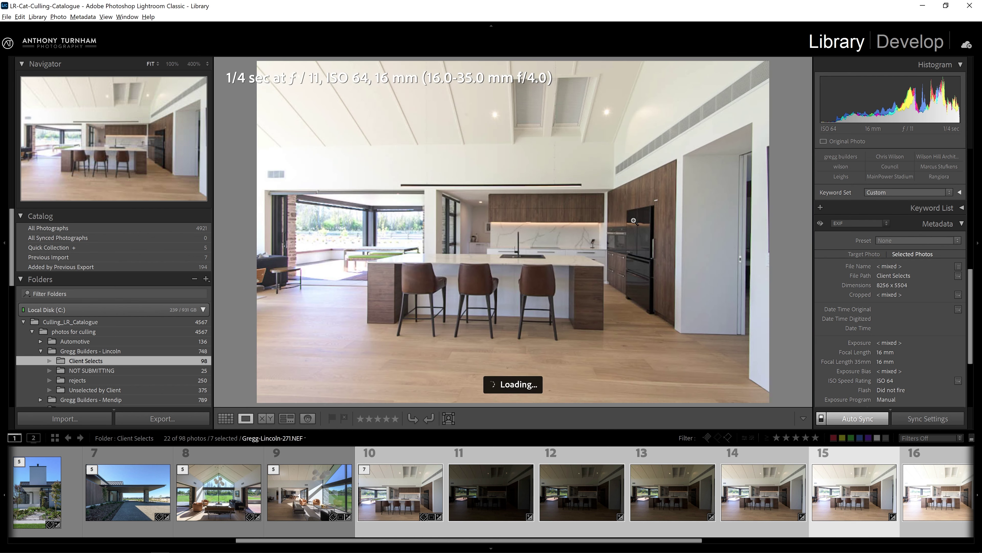